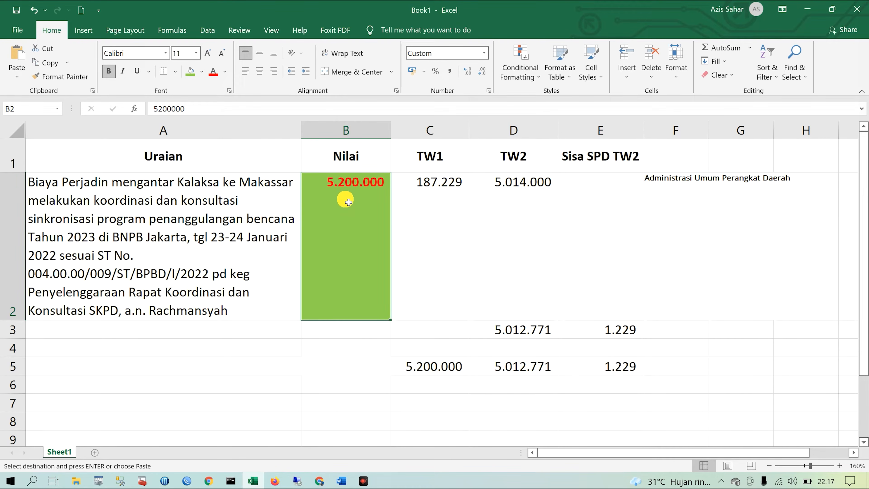
Examine the TW1 and TW2 amounts and their column headers for the travel expense in the worksheet.
left_click(540, 221)
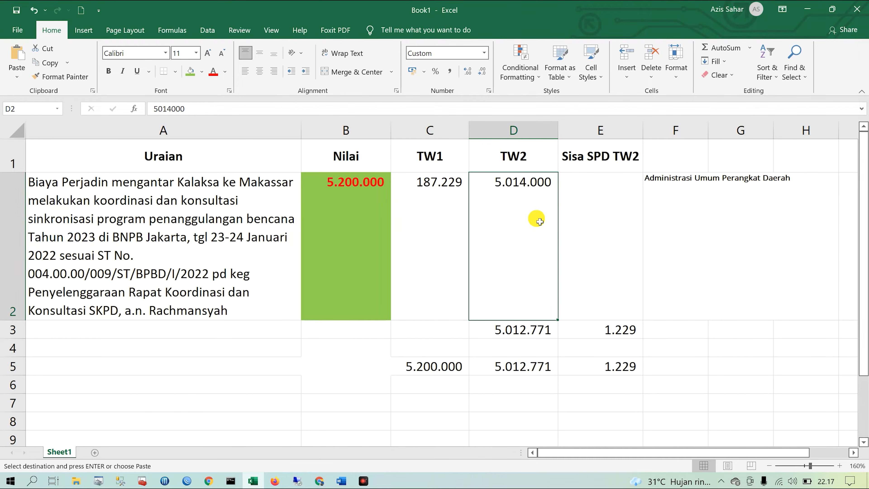
left_click(426, 220)
left_click(516, 230)
left_click(441, 229)
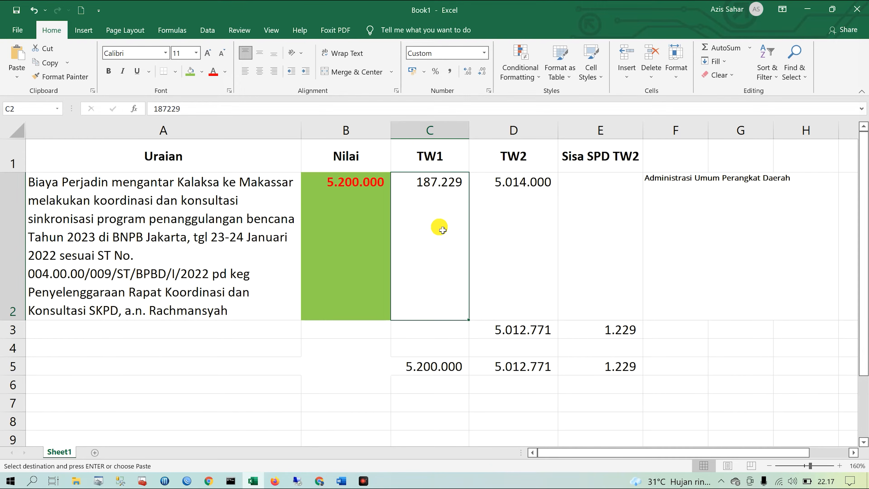
left_click(514, 237)
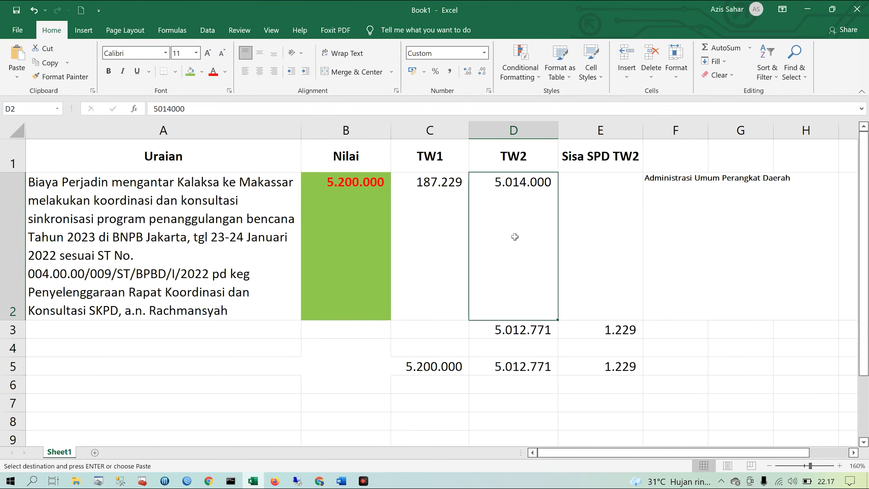
left_click(441, 238)
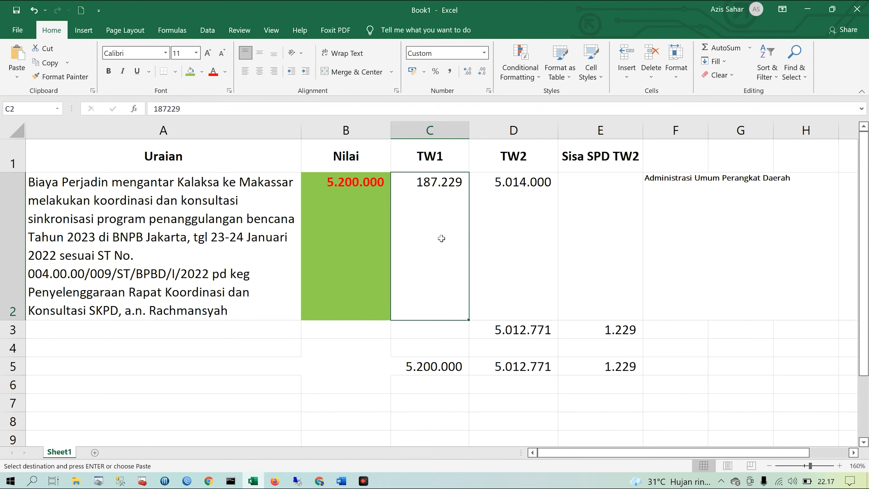
left_click(505, 242)
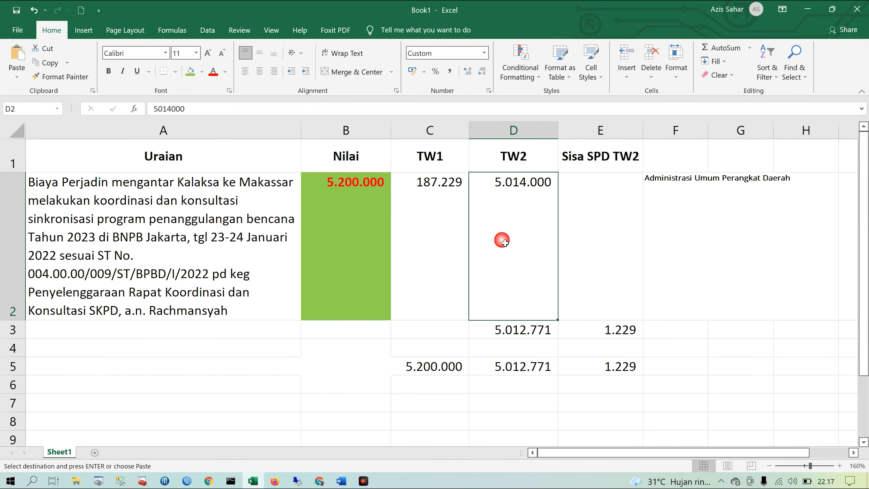
left_click(436, 162)
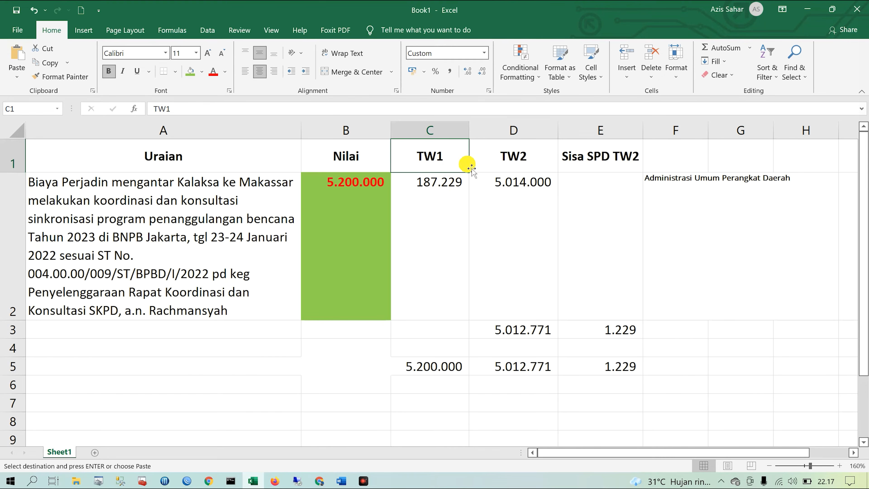
left_click(506, 166)
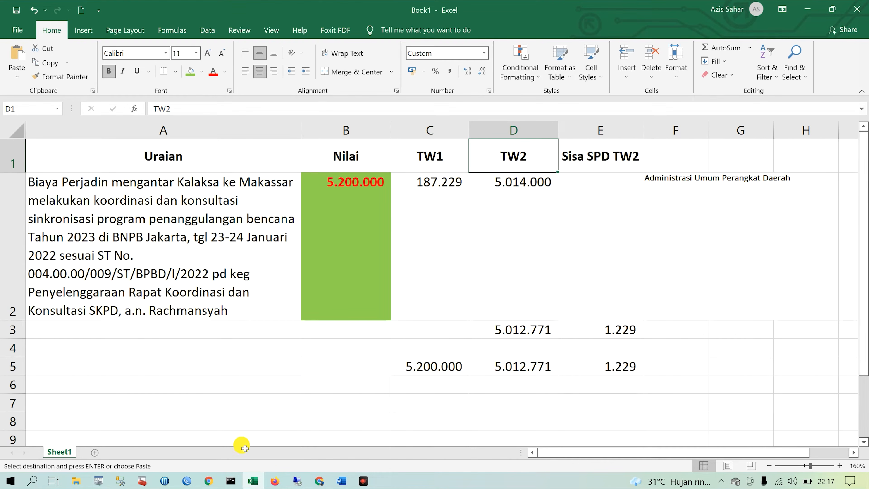
Switch to SIPD in Chrome, reload the Pembuatan TBP & STS page, and start a new TBP for the Non Rekening entry.
left_click(210, 481)
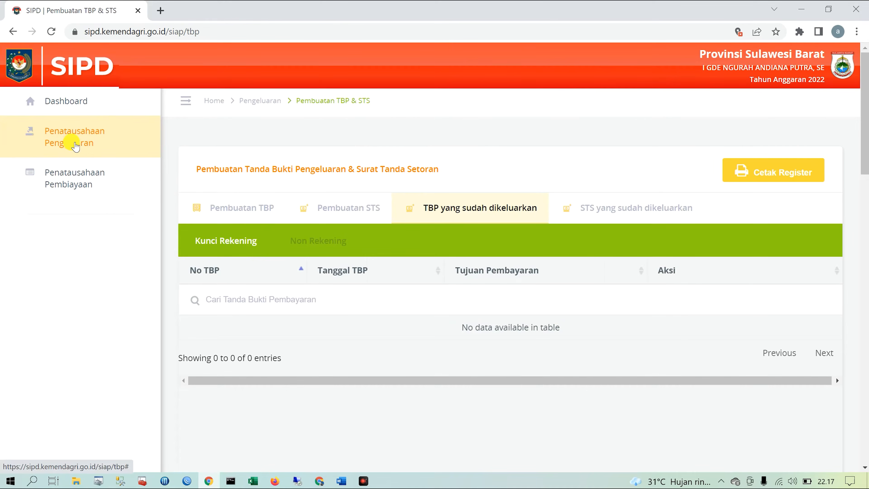
left_click(75, 146)
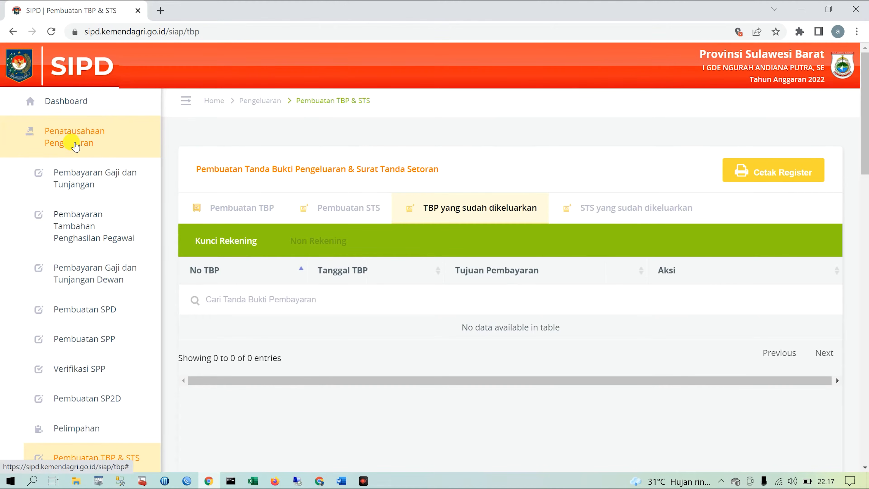
scroll(101, 366, "down", 3)
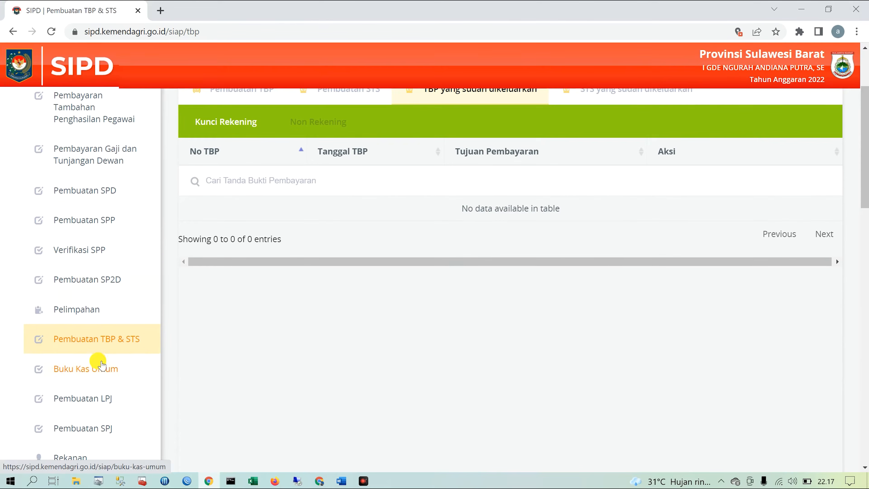
left_click(93, 346)
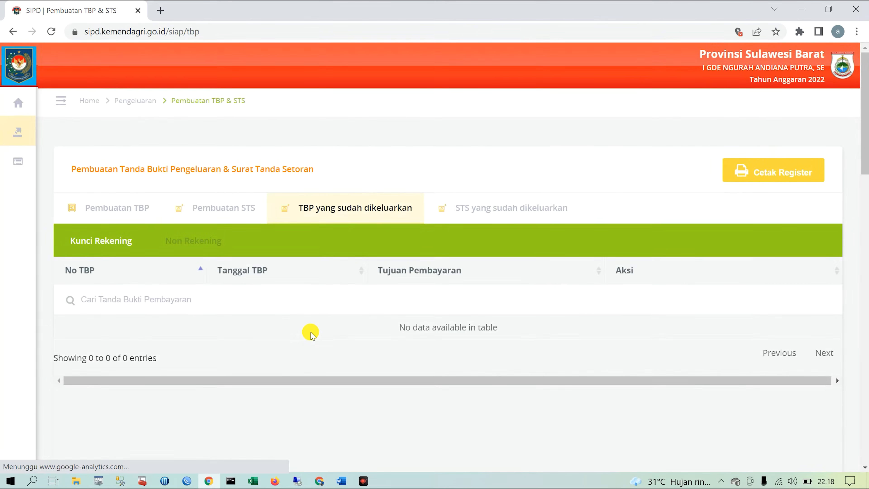
left_click(113, 211)
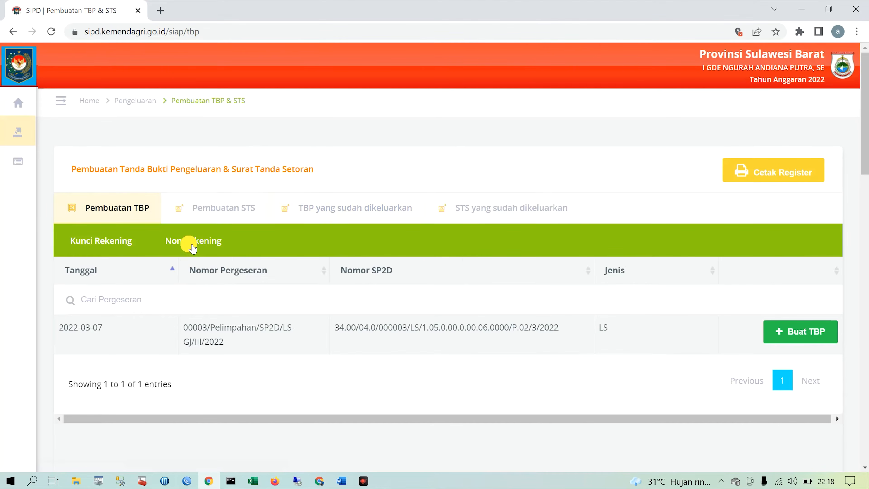
left_click(192, 244)
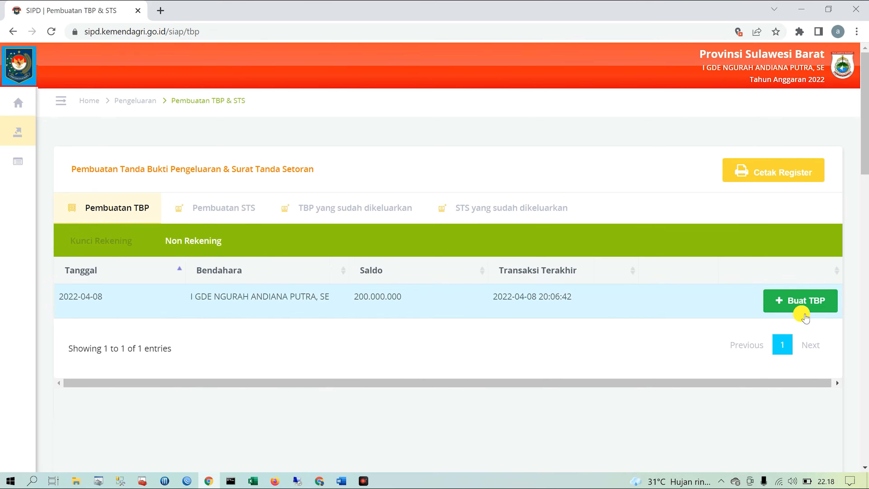
left_click(807, 303)
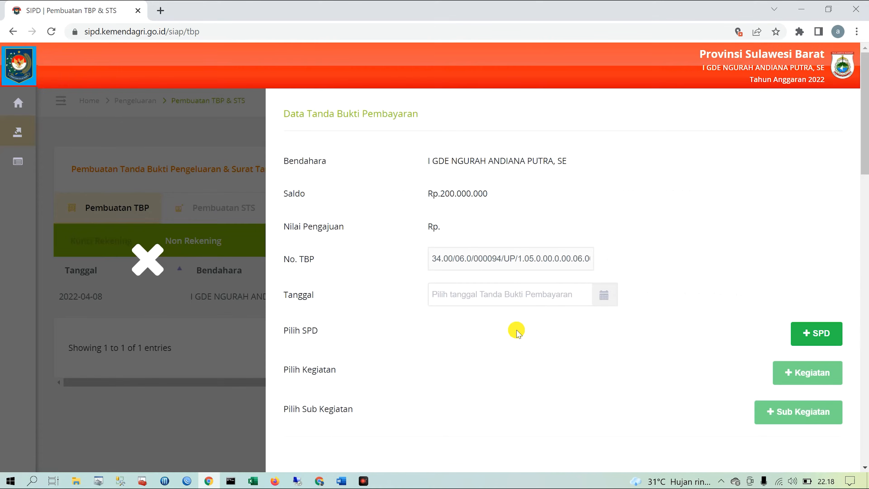
Set the TBP date to 2022/04/08 and add both listed SPDs dated 2022-03-02 and 2022-04-01.
left_click(487, 295)
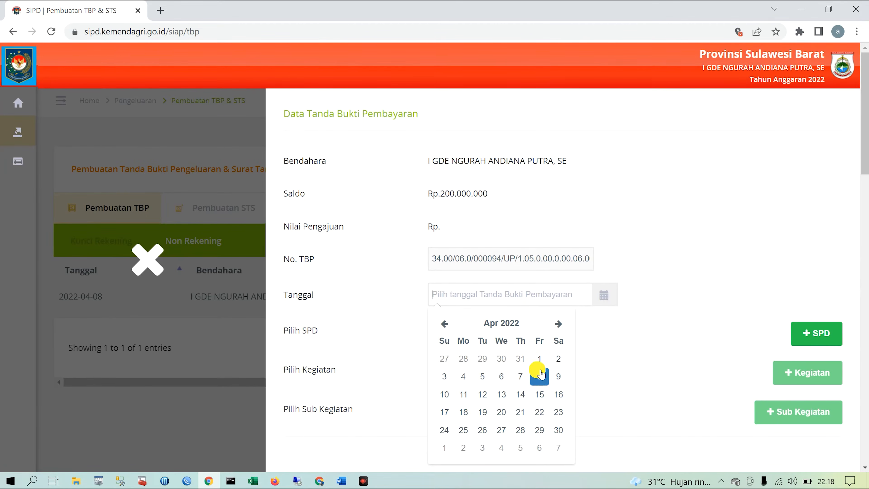
left_click(545, 380)
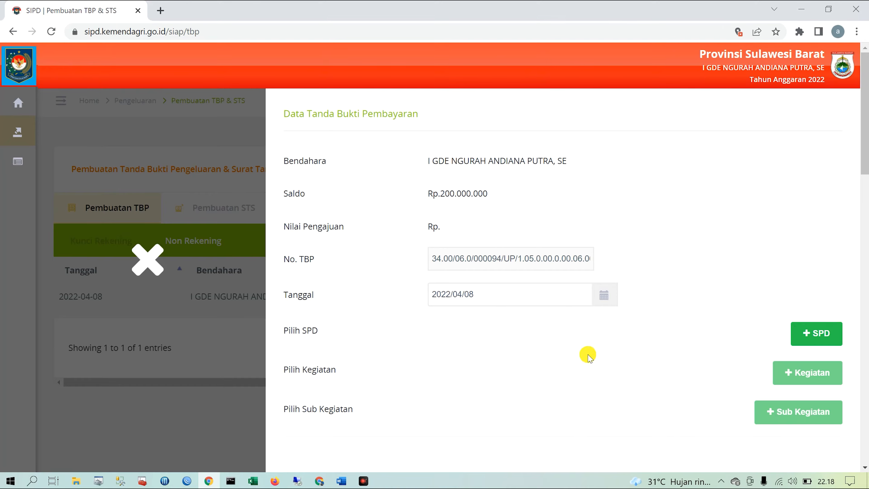
left_click(831, 337)
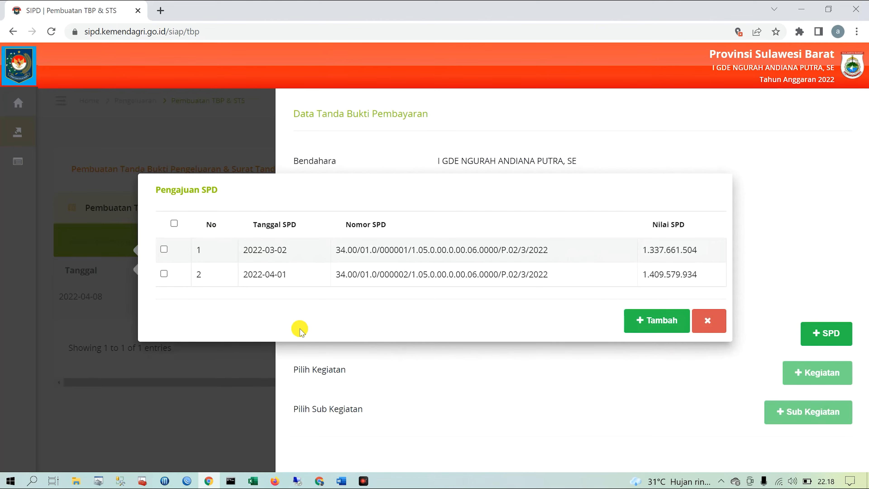
left_click(175, 226)
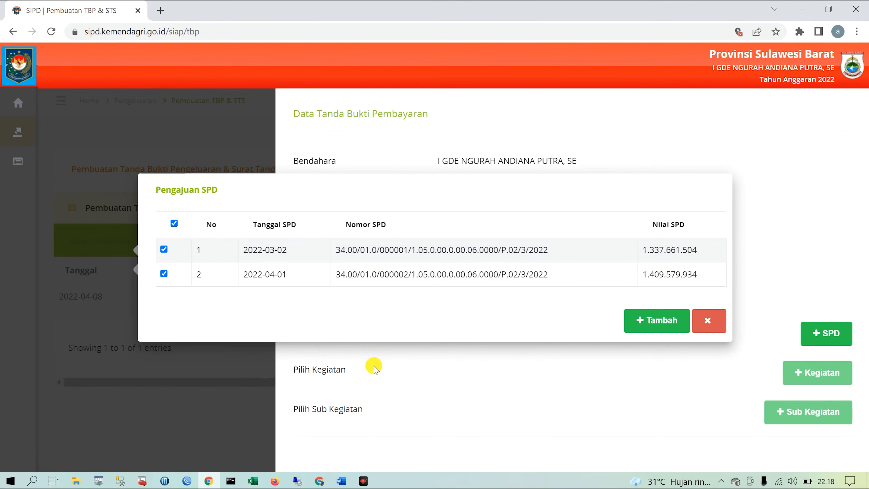
left_click(659, 322)
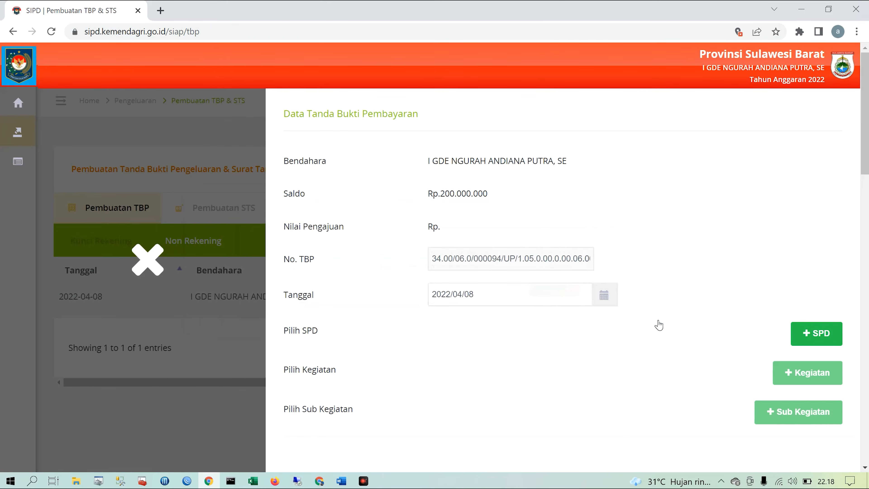
Open the Kegiatan selection list and compare the SPD number, activity code and activity name of its first two rows.
scroll(642, 351, "down", 3)
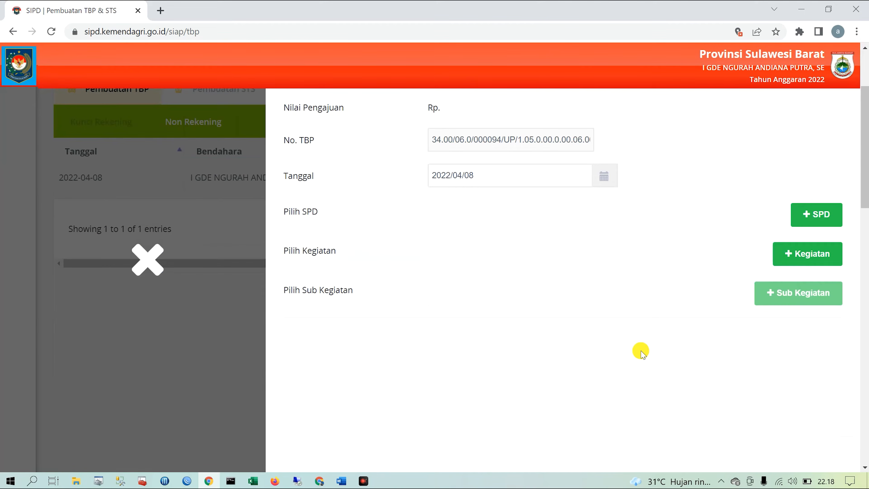
left_click(807, 263)
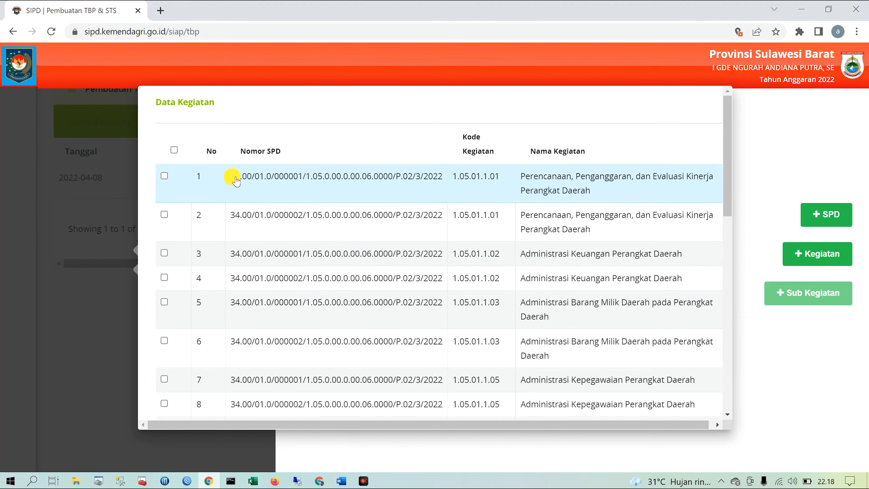
left_click_drag(235, 179, 446, 216)
left_click(479, 226)
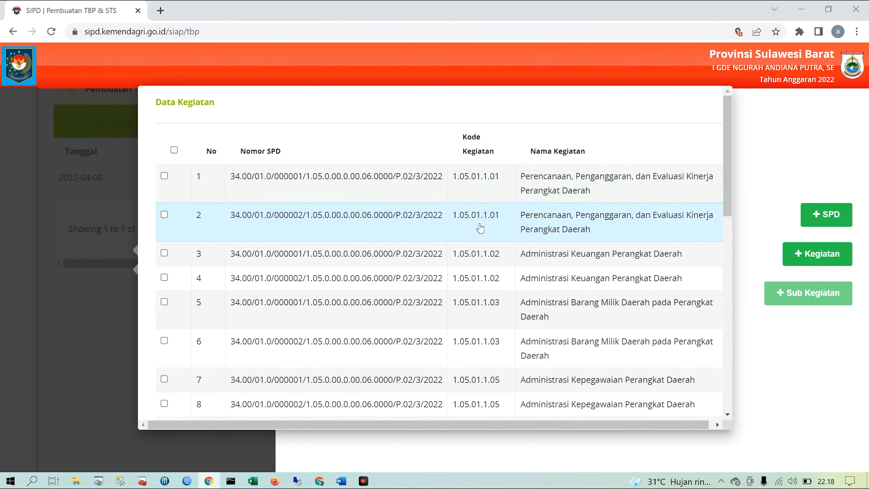
left_click(458, 182)
left_click_drag(458, 182, 500, 220)
left_click(564, 206)
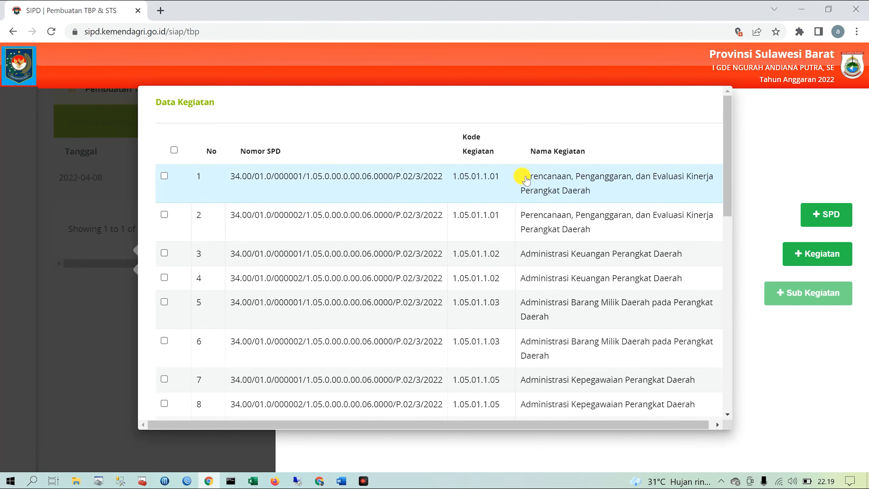
left_click_drag(525, 179, 606, 235)
left_click(606, 237)
left_click_drag(528, 178, 594, 201)
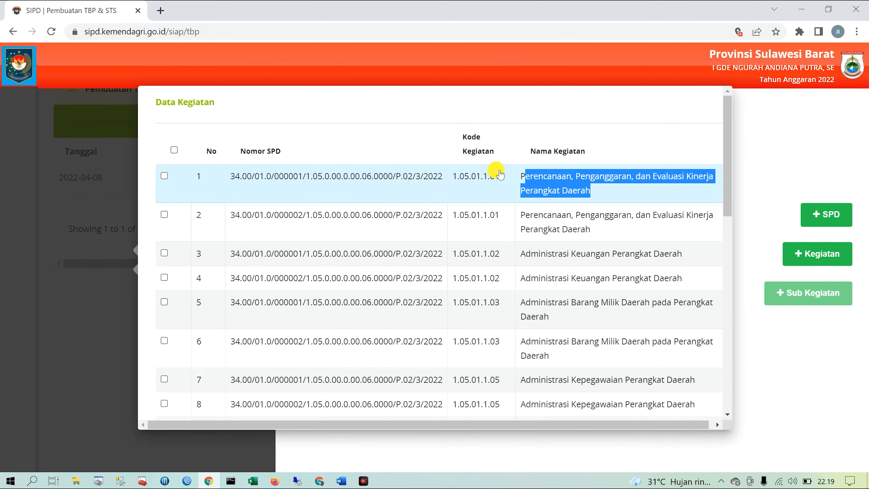
left_click(609, 197)
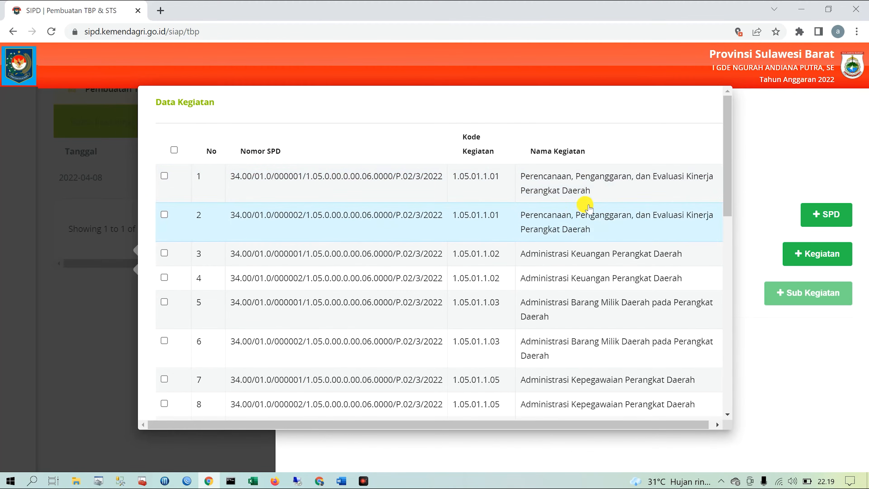
Add both Administrasi Umum Perangkat Daerah activities, code 1.05.01.1.06, one from each SPD, to the TBP.
scroll(569, 231, "down", 3)
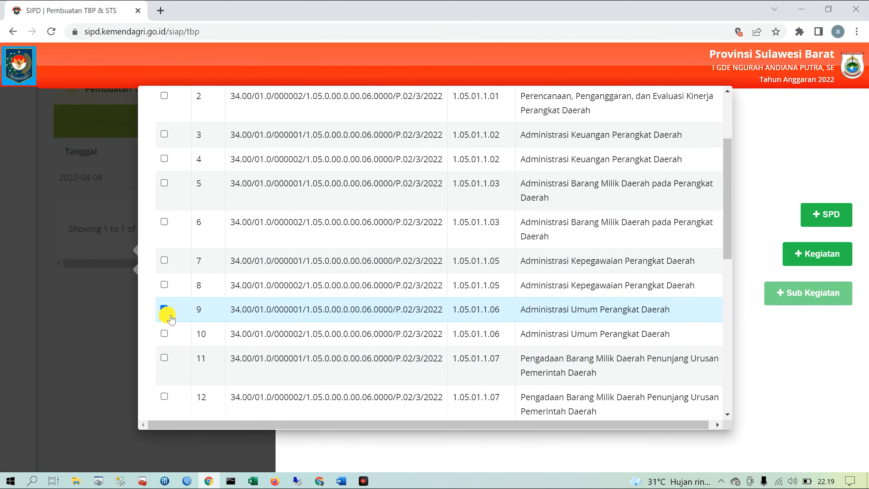
left_click(165, 334)
scroll(445, 284, "down", 10)
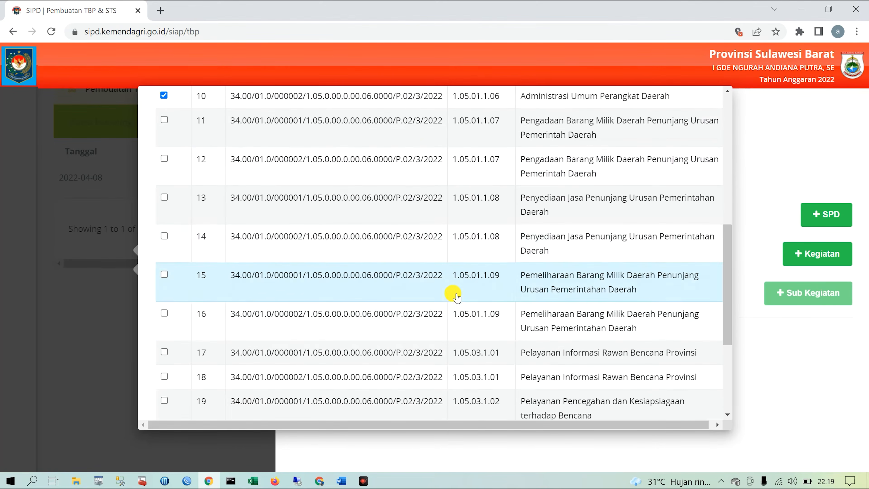
left_click(643, 398)
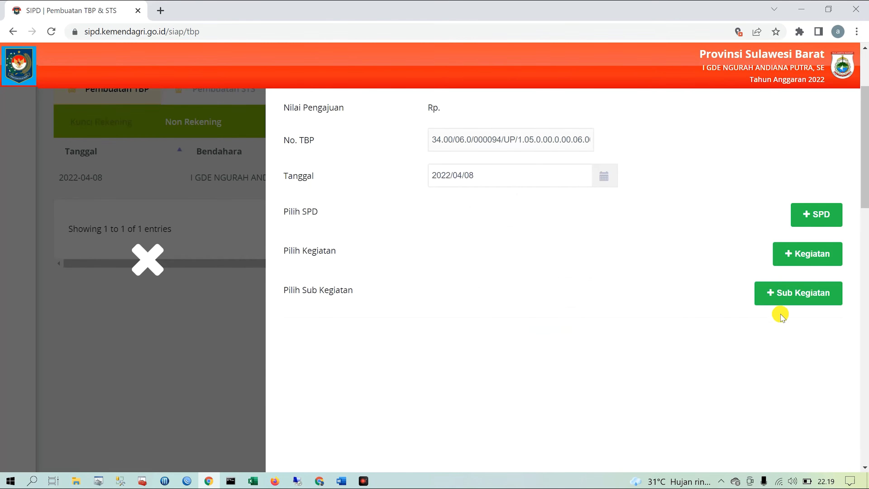
Add both Penyelenggaraan Rapat Koordinasi dan Konsultasi SKPD sub-activities, code 1.05.01.1.06.09, one from each SPD, to the TBP.
left_click(794, 294)
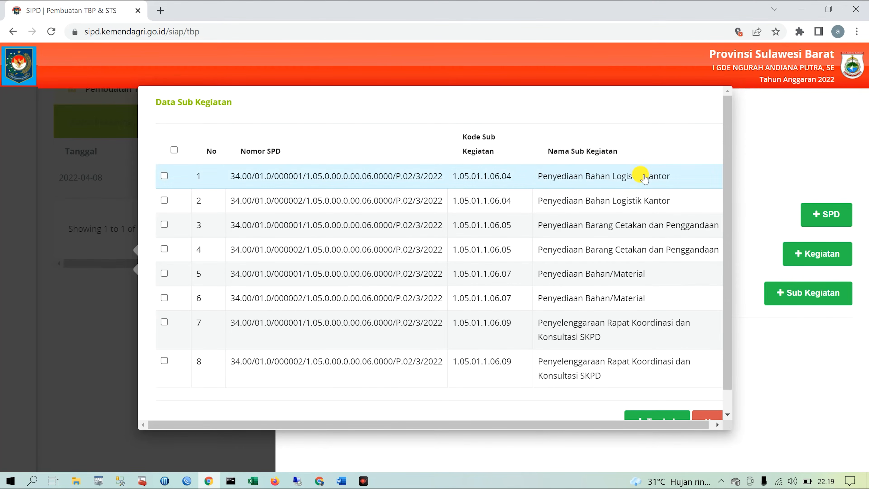
left_click_drag(542, 177, 678, 213)
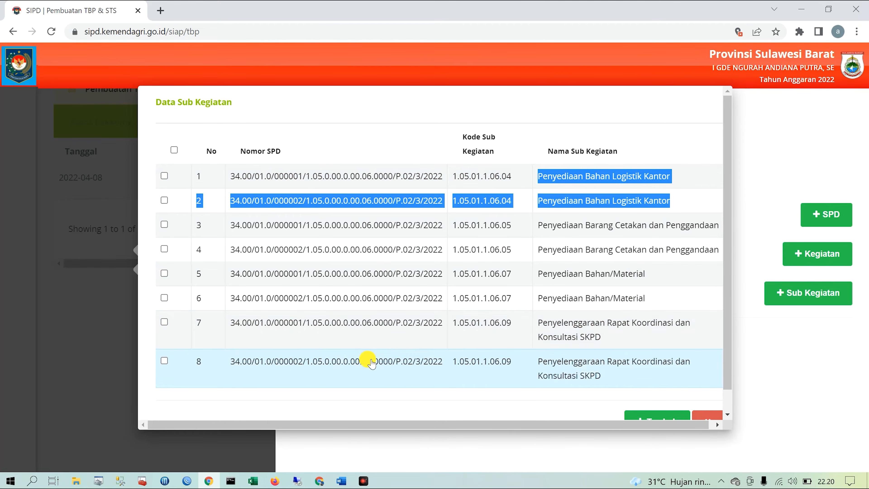
left_click(165, 322)
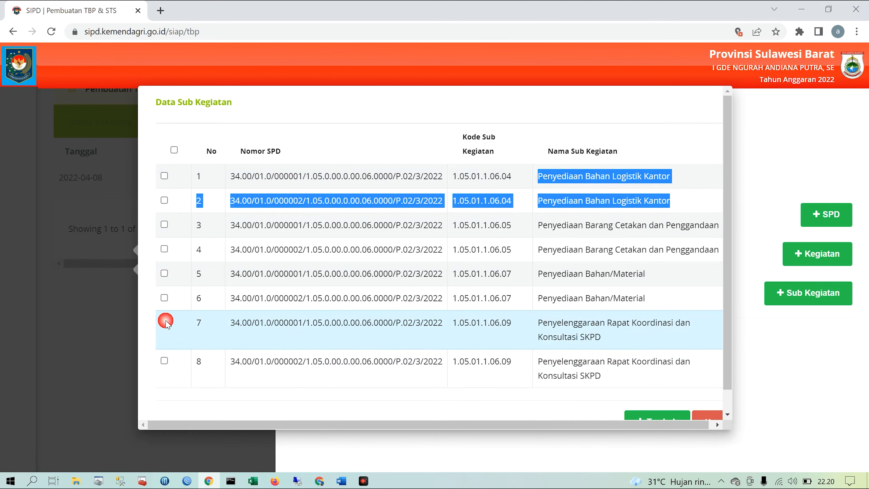
left_click(164, 360)
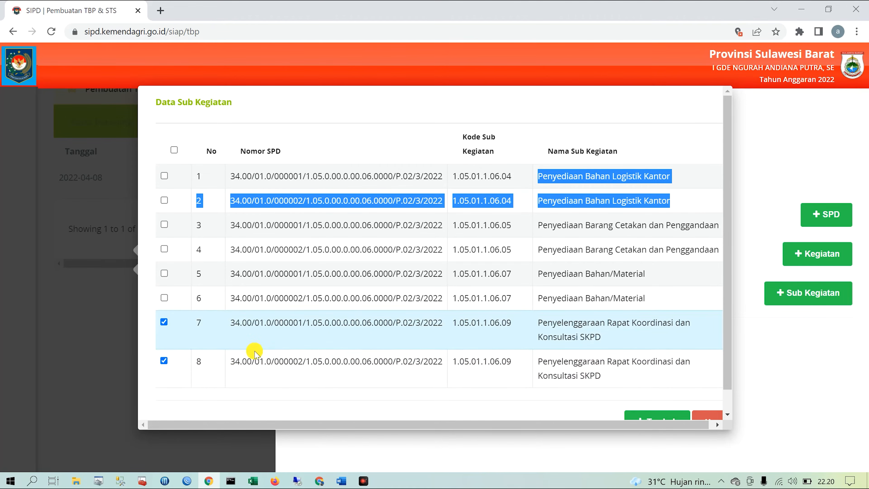
scroll(684, 350, "down", 1)
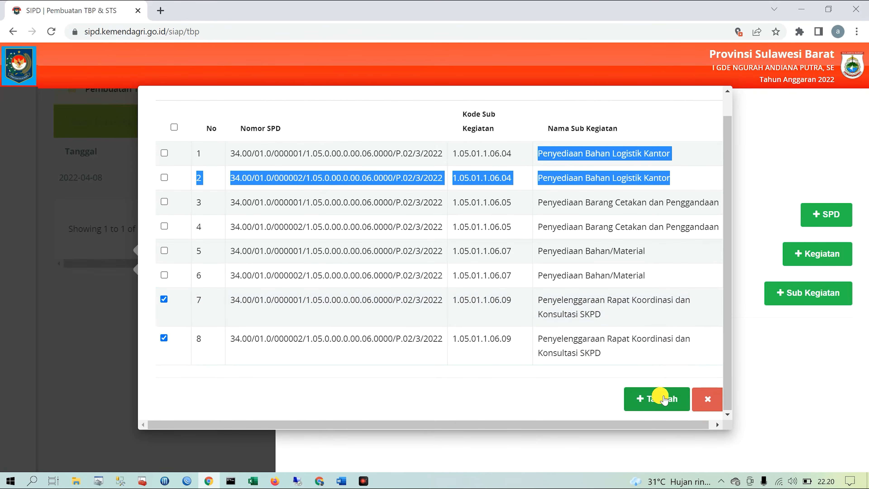
left_click(660, 397)
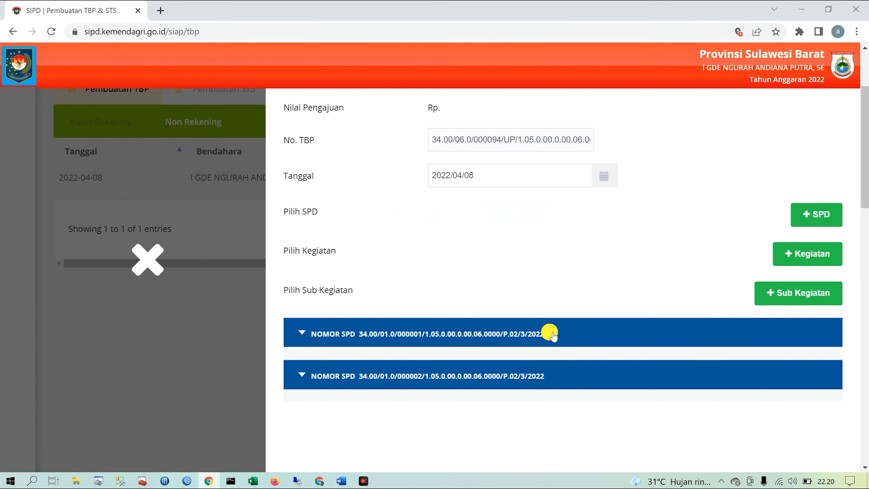
scroll(528, 285, "down", 2)
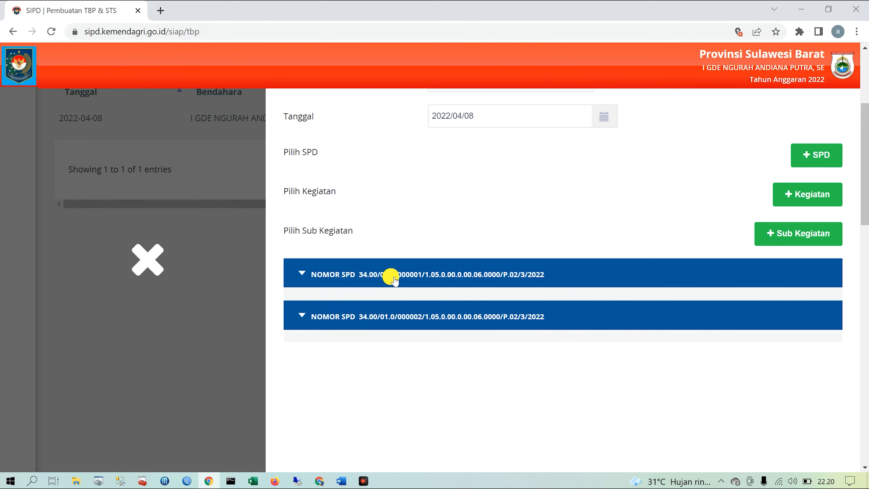
Expand the account list of the first SPD and locate the Belanja Perjalanan Dinas Biasa account, code 5.1.02.04.01.0001.
left_click(426, 280)
left_click(422, 278)
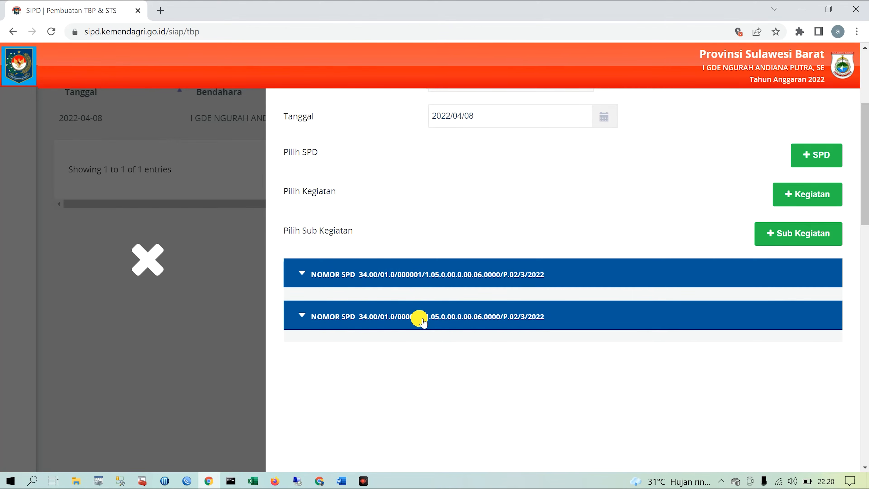
left_click(313, 281)
scroll(450, 322, "down", 3)
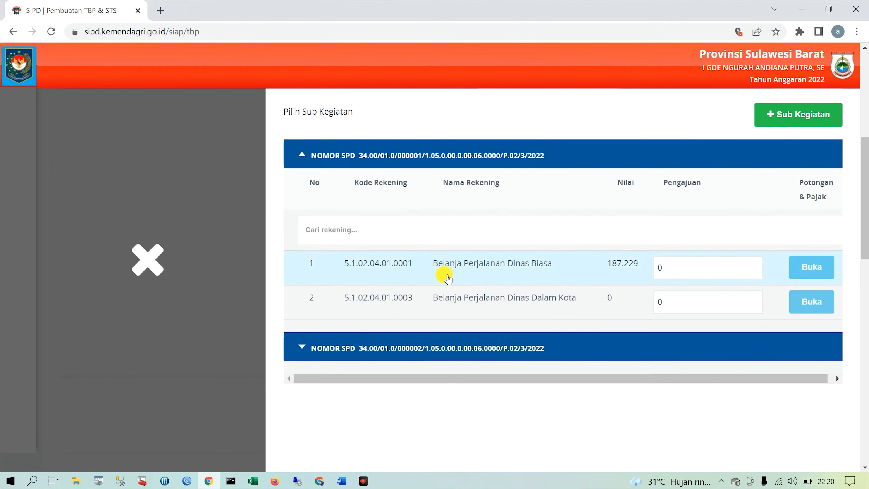
left_click_drag(437, 269, 557, 274)
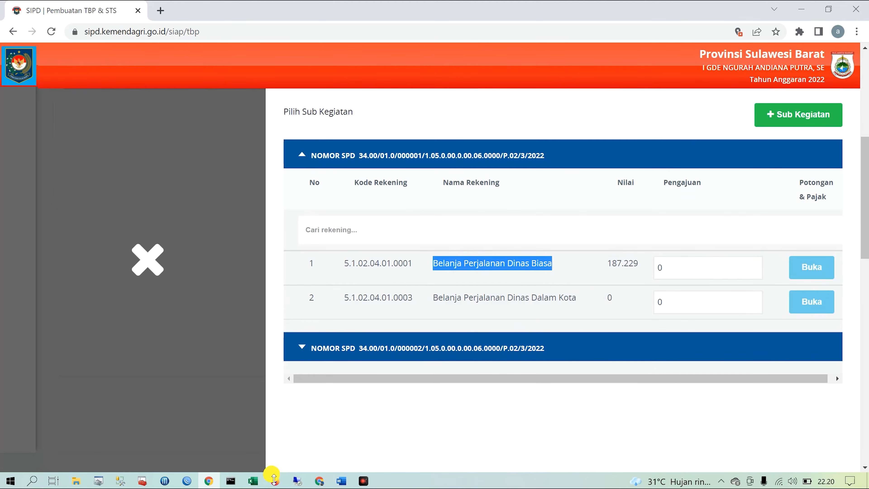
Switch to the Excel workbook and copy the TW1 amount in cell C2.
left_click(260, 482)
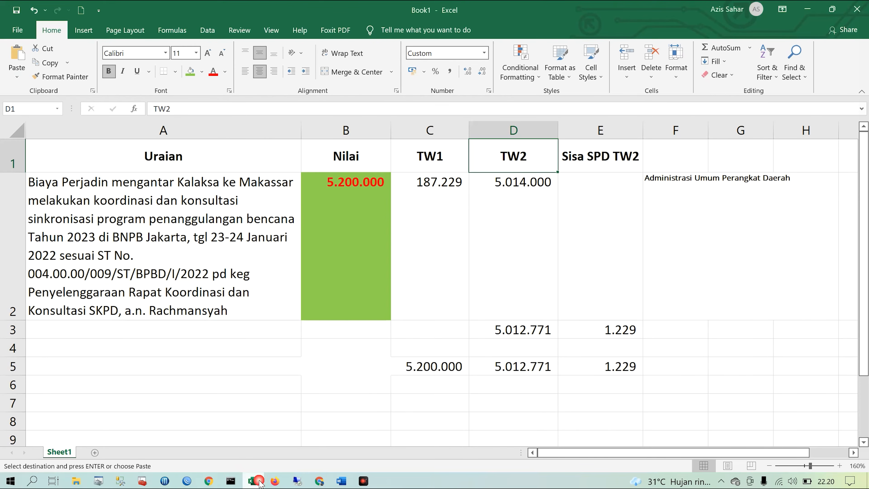
left_click(423, 247)
key("ctrl+c")
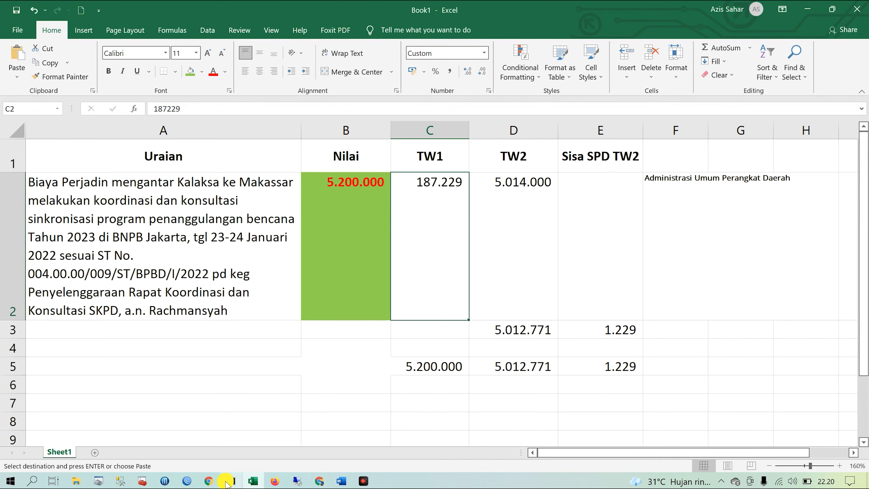
Return to SIPD in Chrome and set the Pengajuan of Belanja Perjalanan Dinas Biasa under the first SPD to 187.229.
left_click(208, 481)
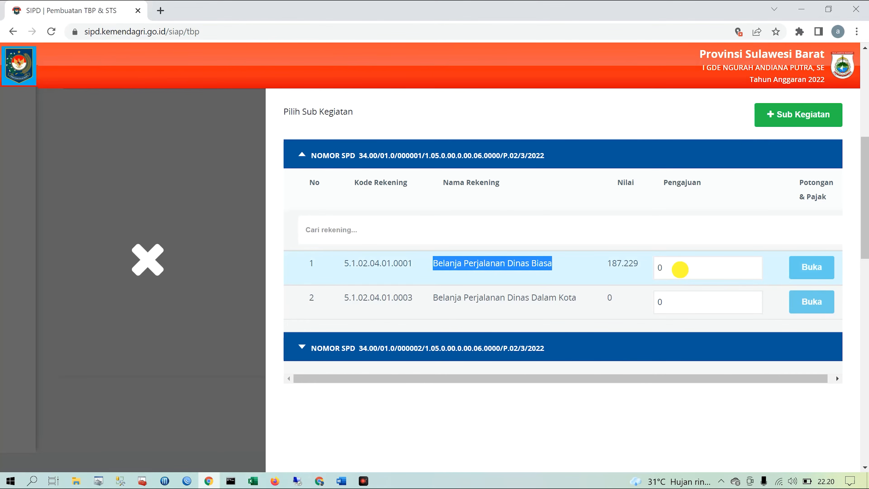
left_click(680, 270)
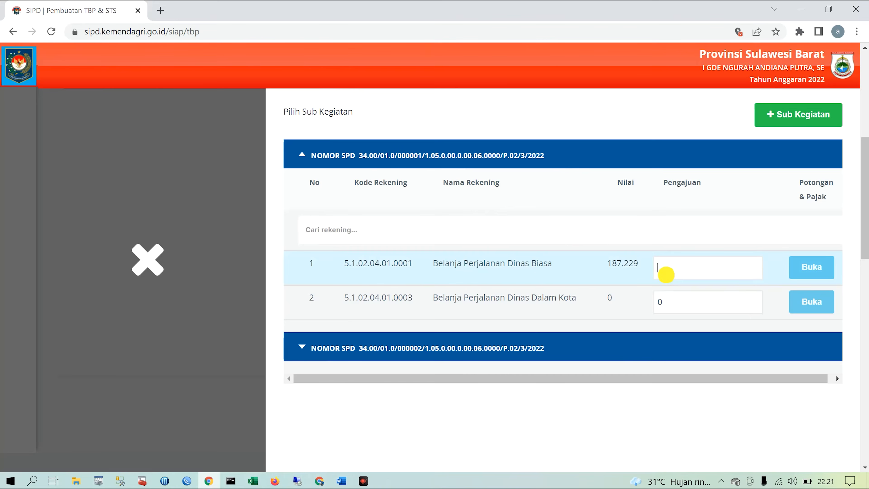
type("1")
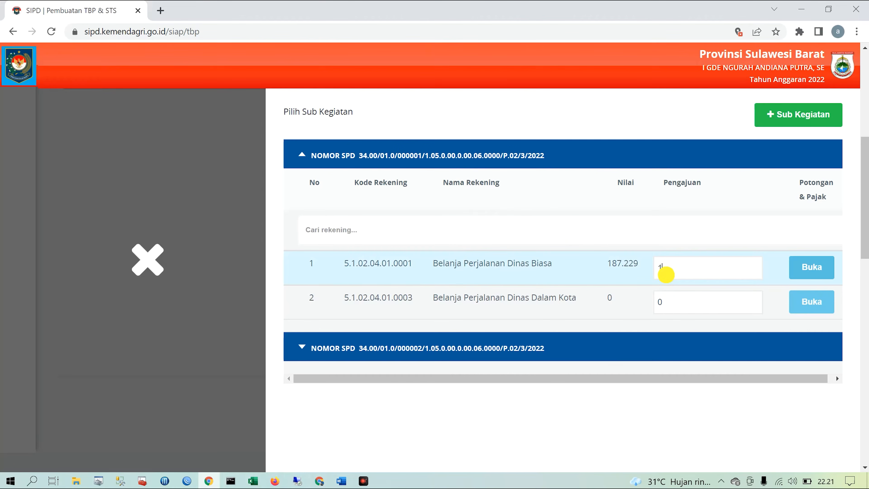
double_click(612, 267)
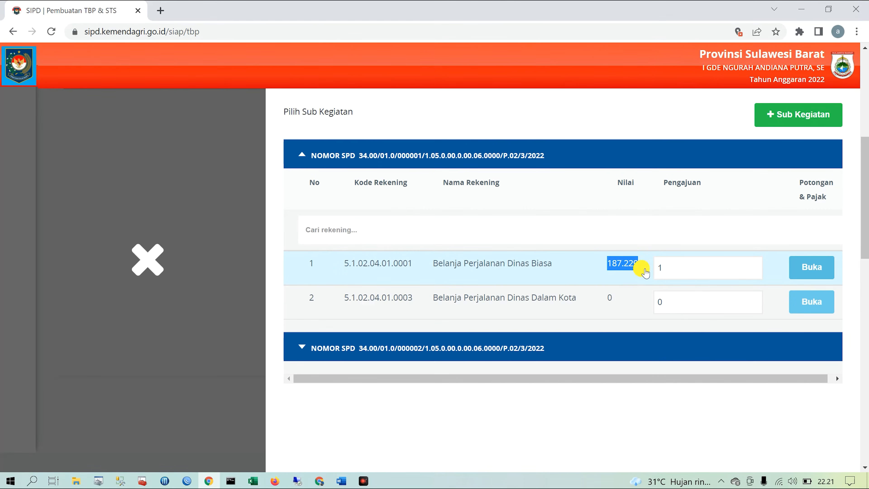
left_click(684, 273)
key("ctrl+a")
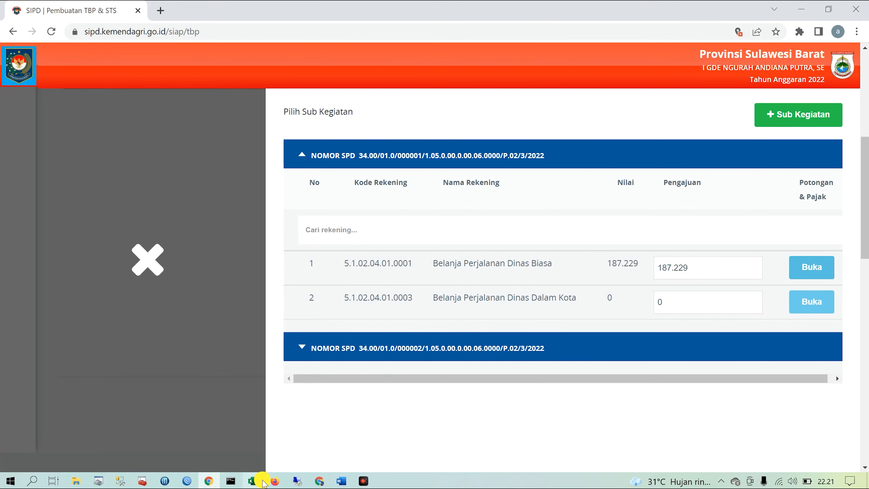
Switch to Excel, calculate the TW2 share in cell D3 with the formula =B2-C2, and copy that cell.
left_click(262, 481)
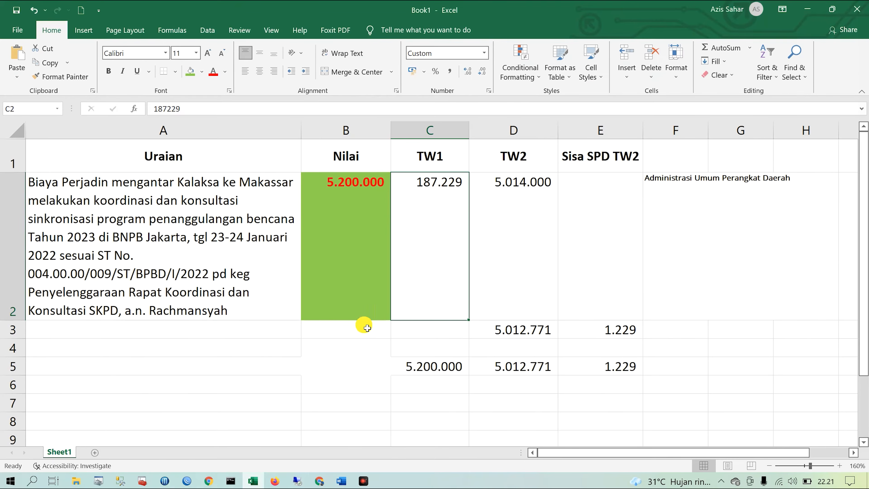
left_click(506, 333)
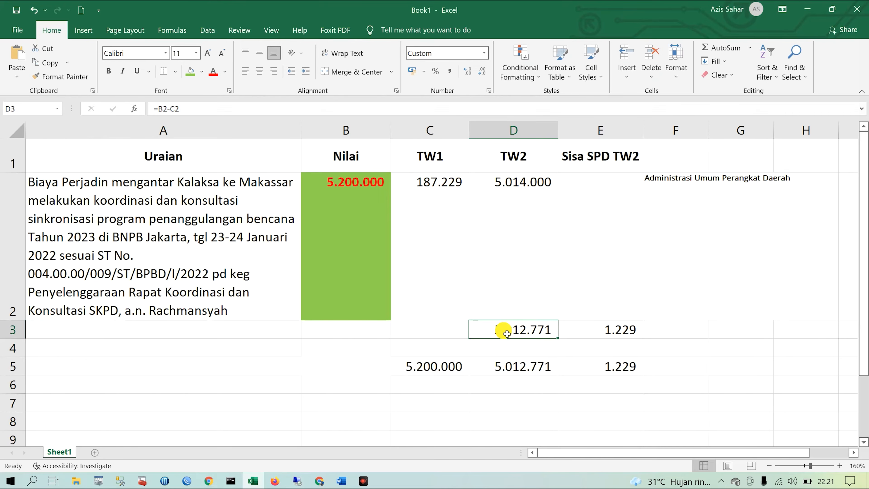
type("=")
left_click(361, 219)
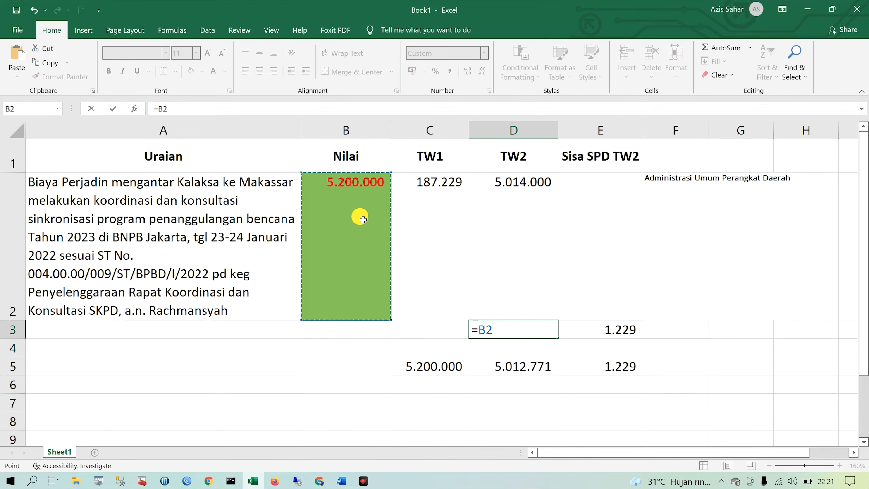
type("-")
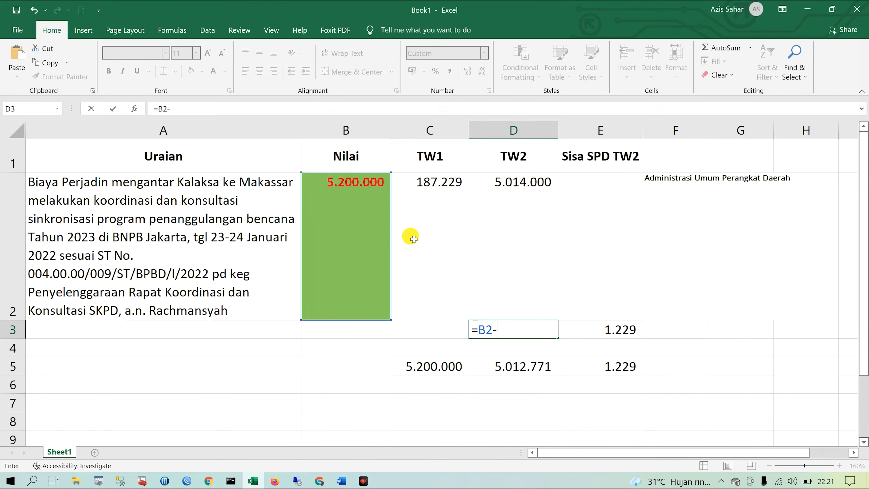
left_click(446, 210)
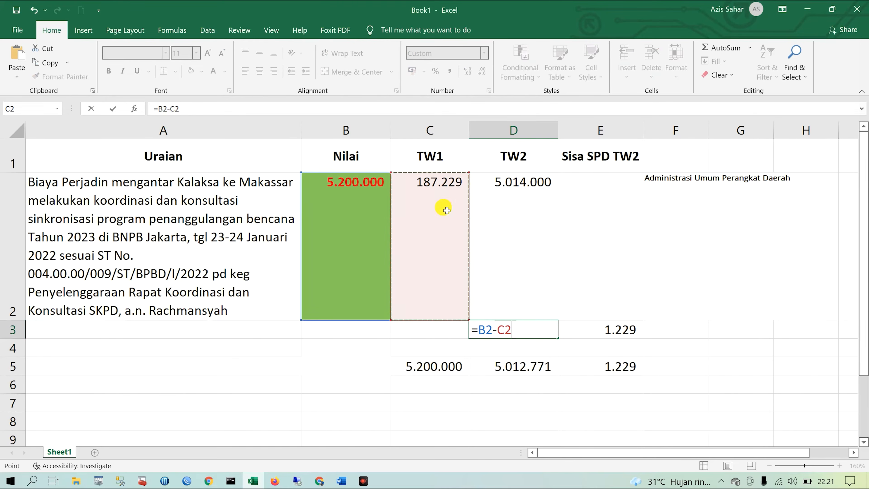
key("Return")
left_click(522, 329)
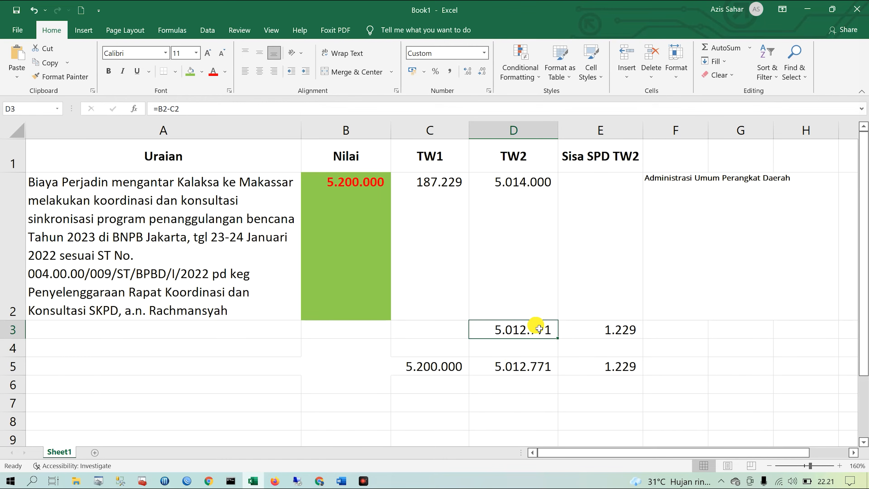
key("ctrl+c")
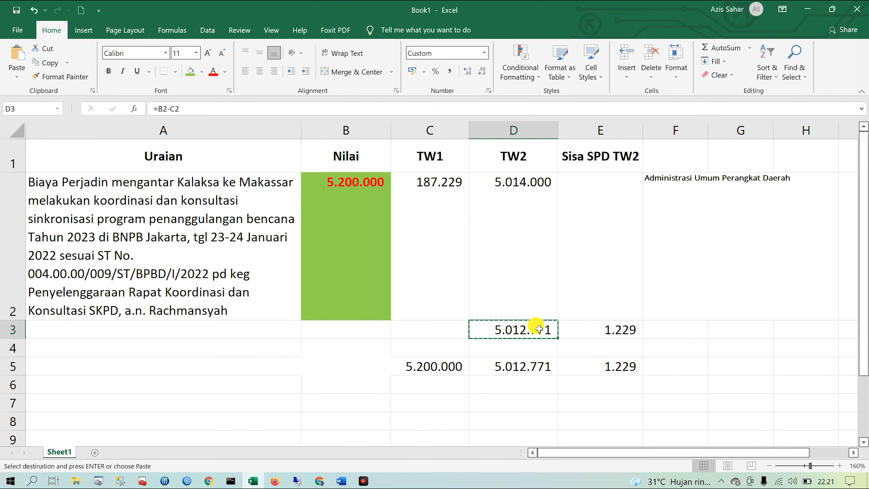
Back in SIPD in Chrome, expand the second SPD and set its Belanja Perjalanan Dinas Biasa Pengajuan to 5.012.771.
left_click(207, 480)
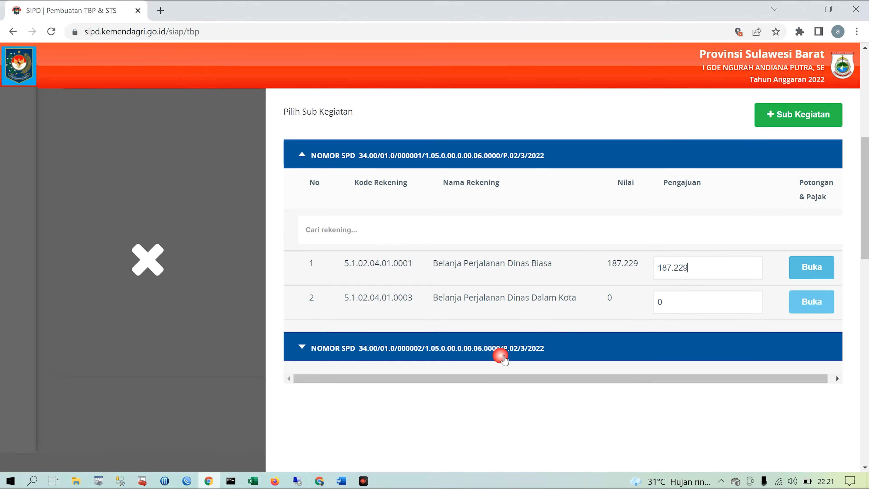
scroll(646, 301, "down", 5)
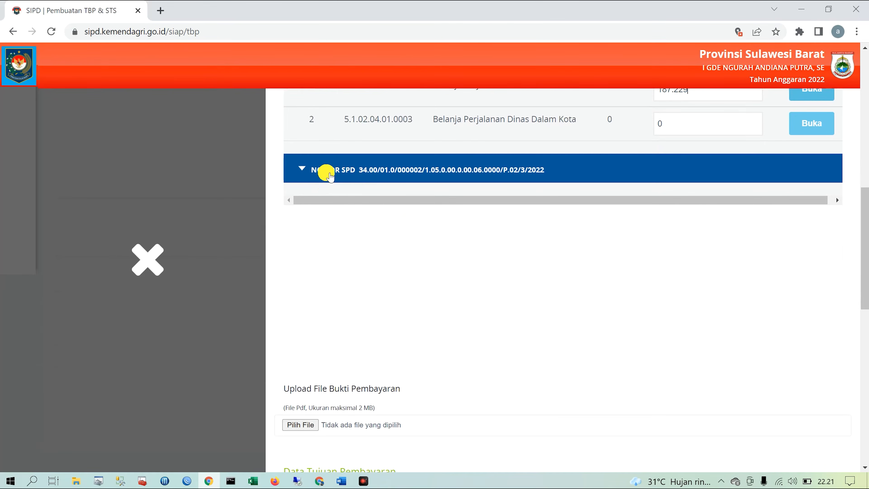
scroll(338, 200, "up", 5)
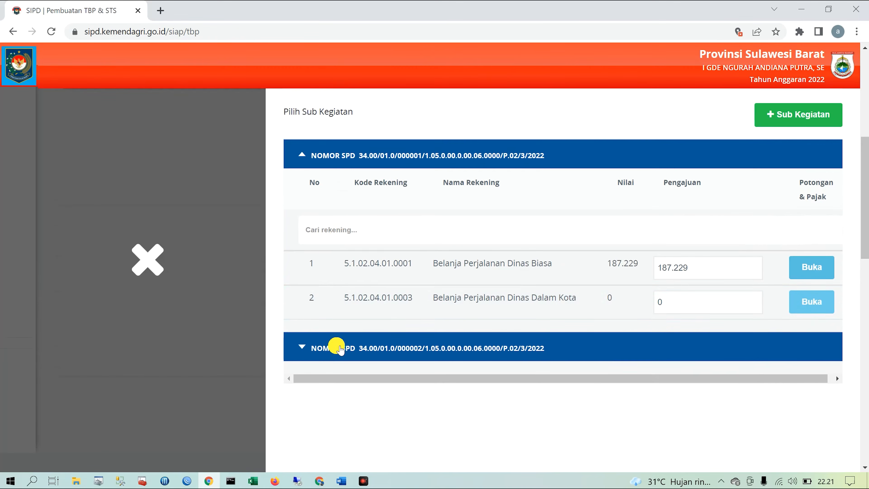
left_click(329, 353)
scroll(452, 382, "down", 3)
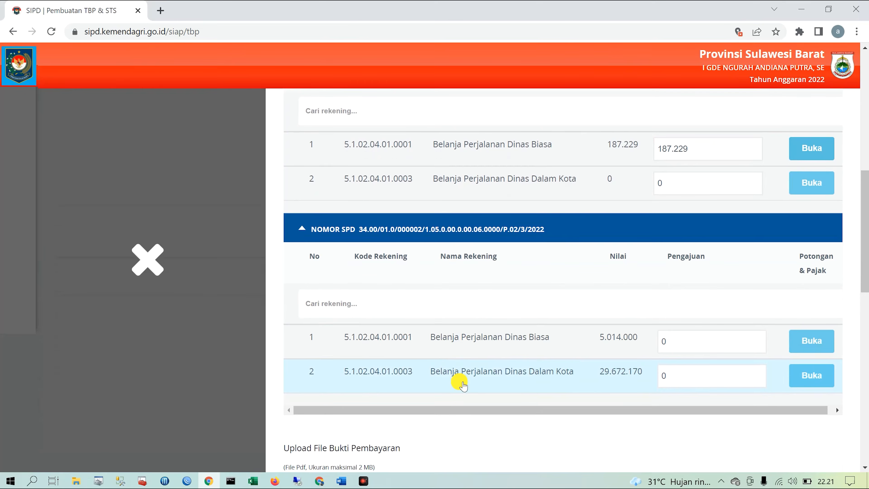
scroll(523, 340, "up", 2)
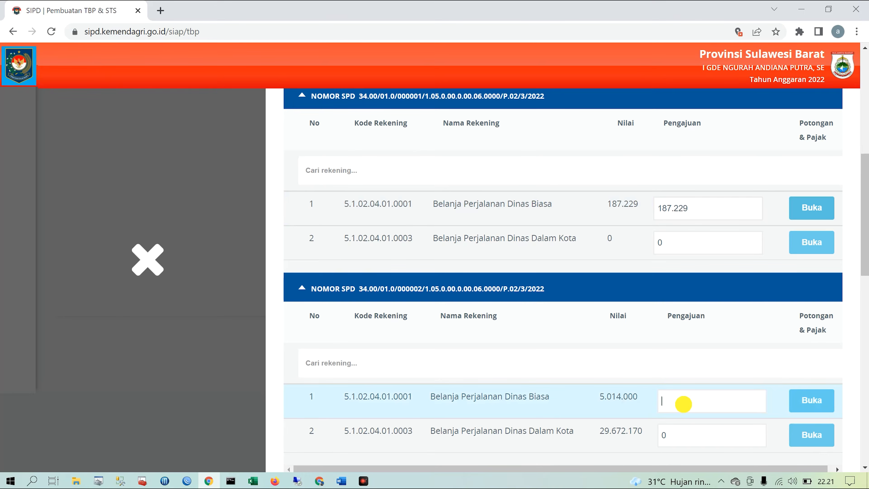
key("ctrl+v")
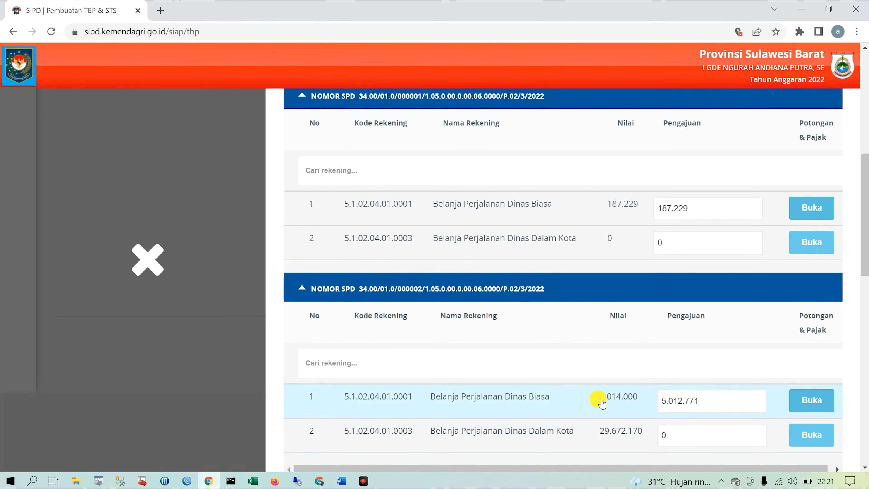
Switch to Excel to check the remaining TW2 SPD balance in cell E3, and return to SIPD in Chrome.
left_click(253, 480)
left_click(602, 333)
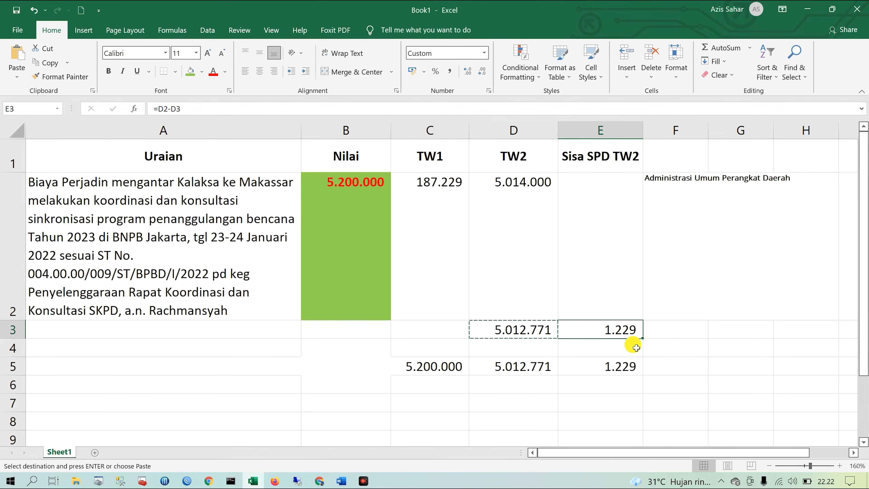
left_click(209, 481)
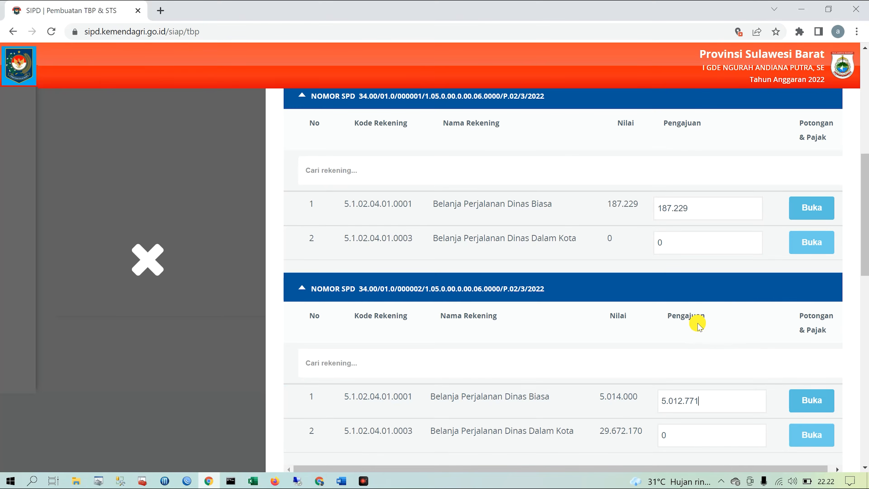
Open the Potongan and Pajak section for the second SPD's Belanja Perjalanan Dinas Biasa, review its options, and close it.
scroll(695, 319, "down", 5)
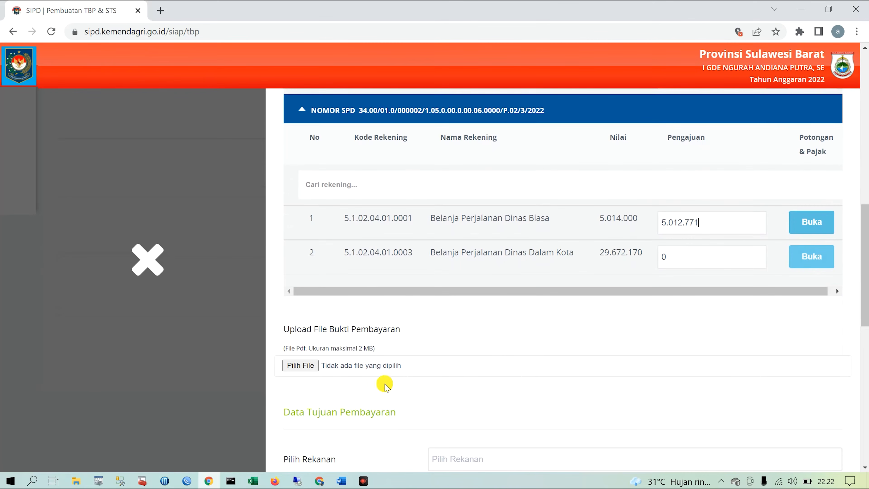
scroll(650, 329, "up", 3)
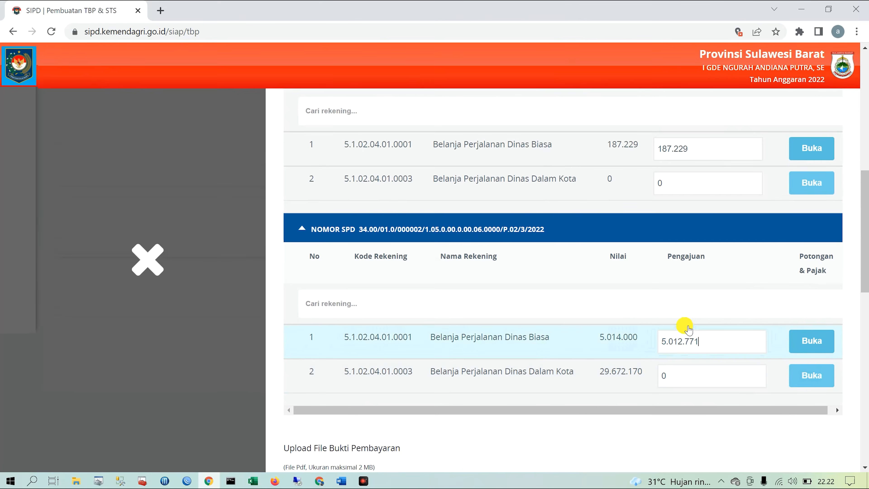
left_click(805, 341)
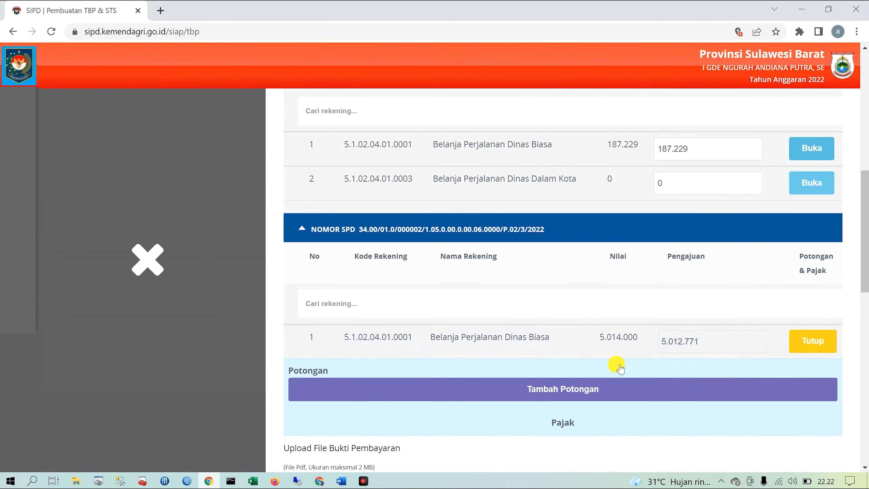
left_click(604, 397)
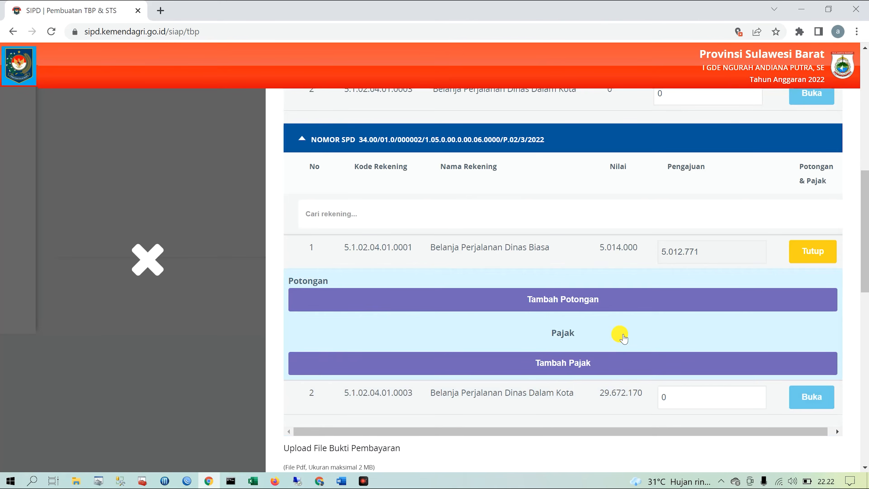
left_click(811, 252)
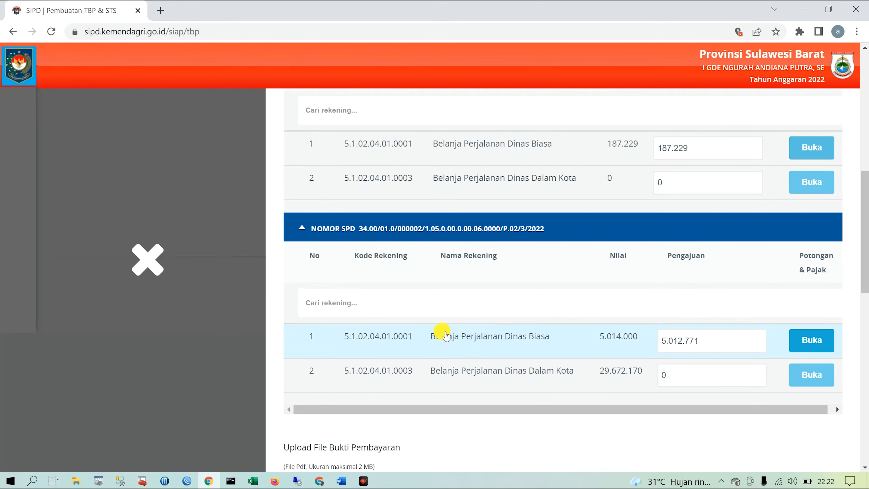
Attach 94_1.pdf from the BPBD folder as the Bukti Pembayaran file.
scroll(445, 335, "down", 3)
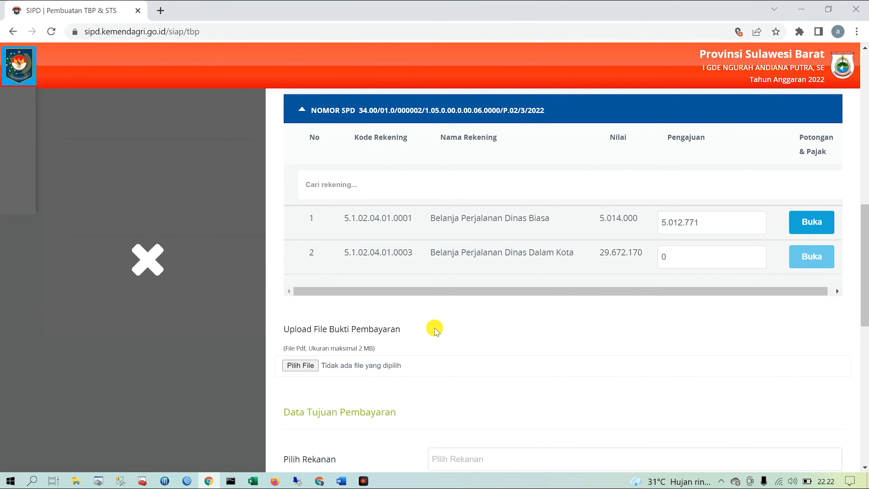
left_click(301, 366)
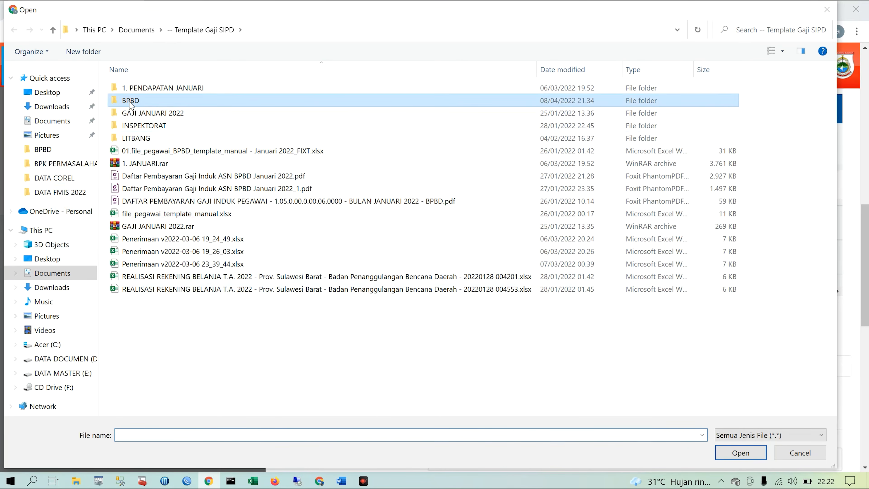
double_click(131, 102)
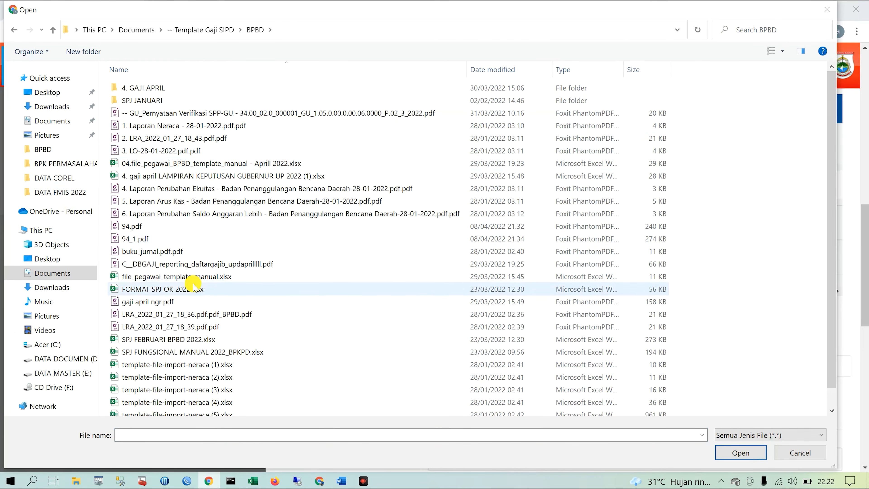
scroll(193, 287, "down", 1)
left_click(158, 222)
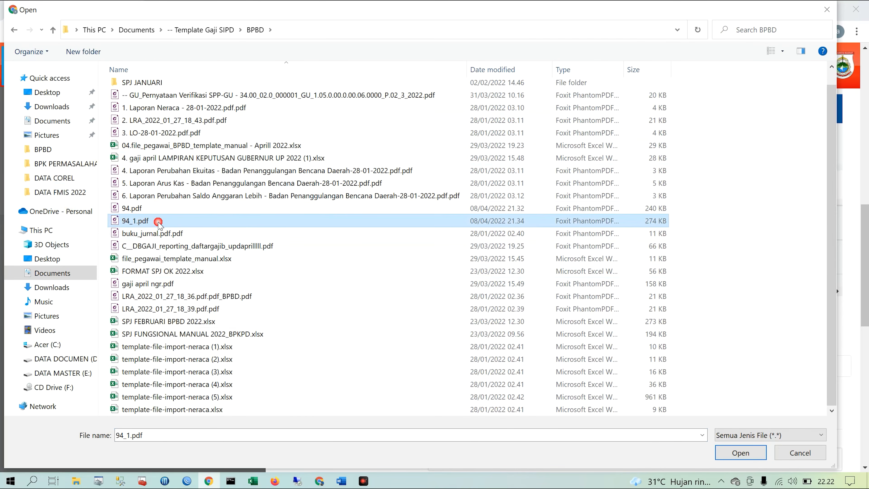
left_click(737, 481)
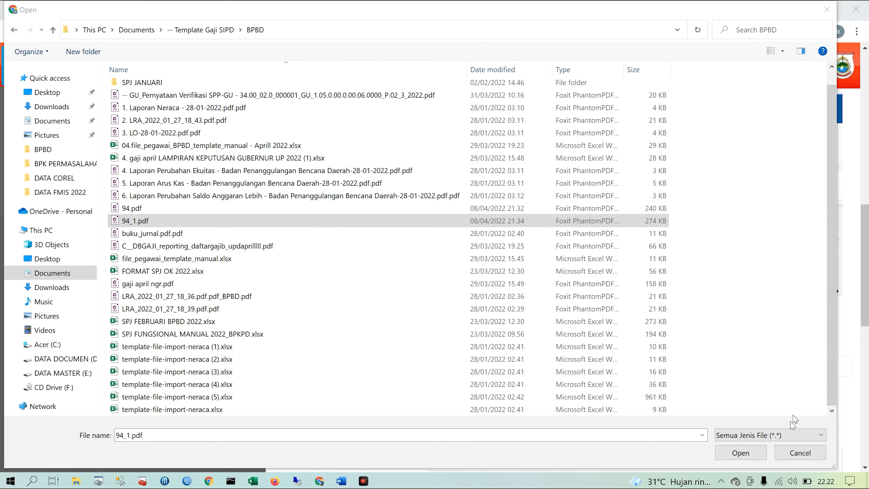
Confirm 94_1.pdf as the payment proof, clear the Transaksi ke 1 amount, and review the Pengajuan amounts of both SPDs.
left_click(766, 446)
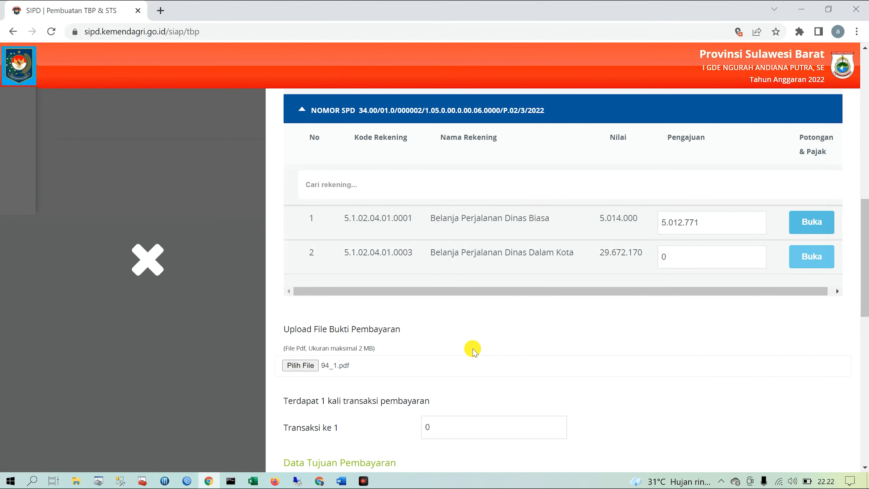
left_click(456, 308)
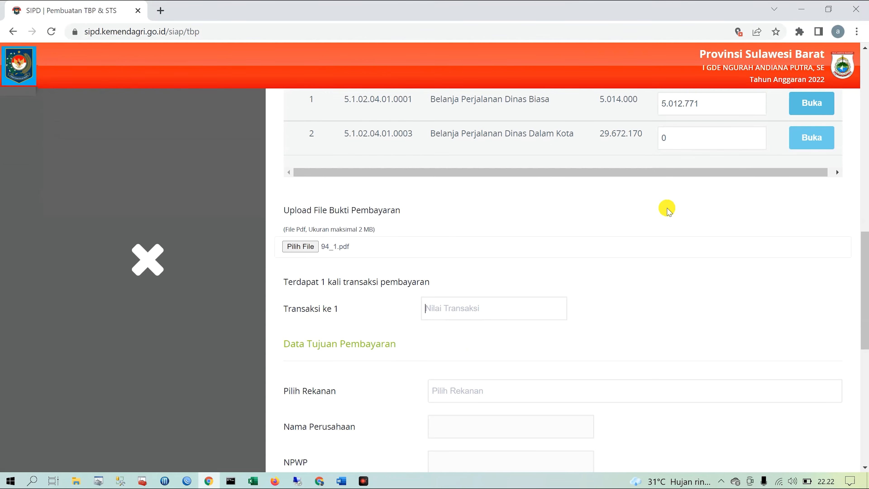
scroll(667, 206, "up", 5)
scroll(676, 189, "up", 3)
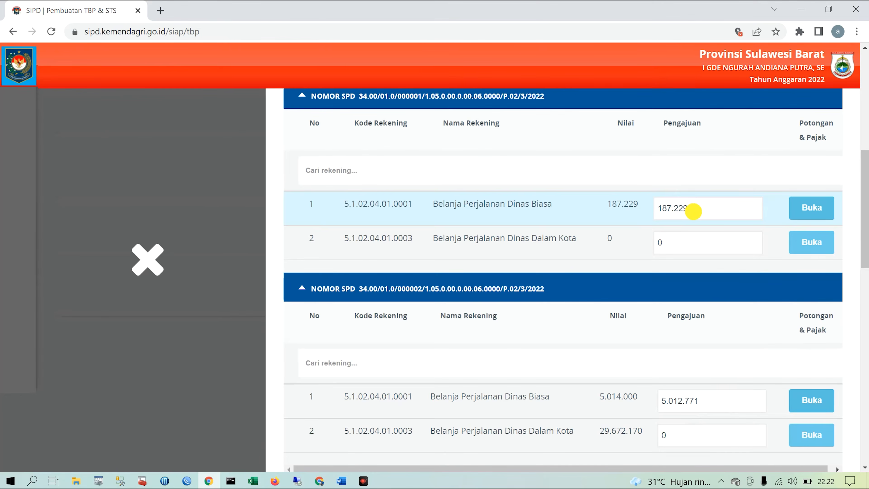
Copy the 5200000 Nilai from cell B2 in Excel into the Transaksi ke 1 field of SIPD in Chrome.
left_click(252, 480)
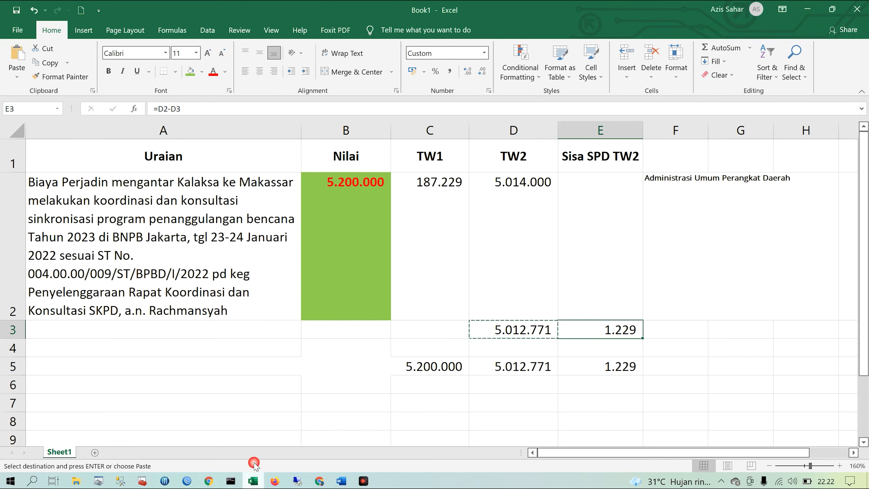
left_click(343, 227)
left_click(169, 109)
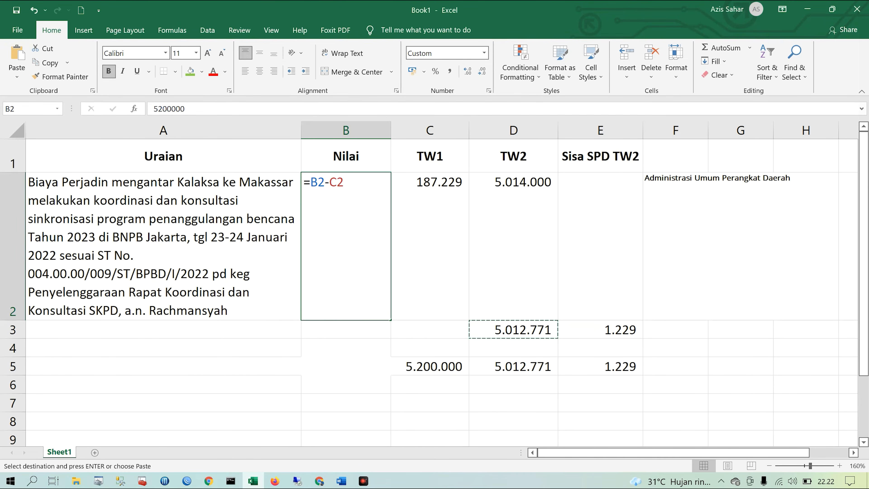
double_click(169, 109)
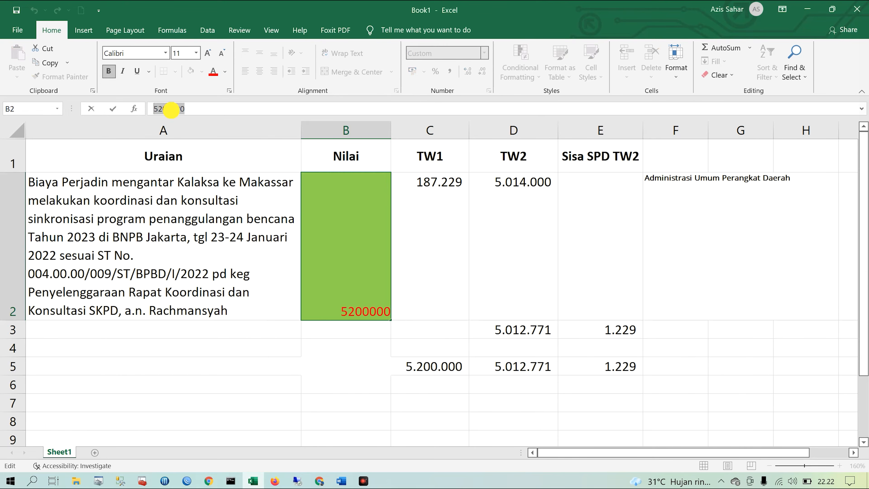
key("ctrl+c")
left_click(209, 480)
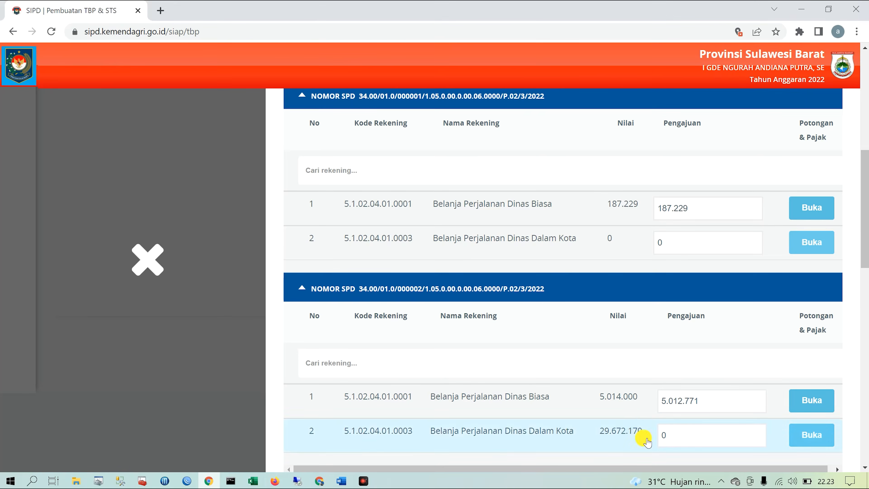
scroll(443, 373, "down", 7)
left_click(449, 308)
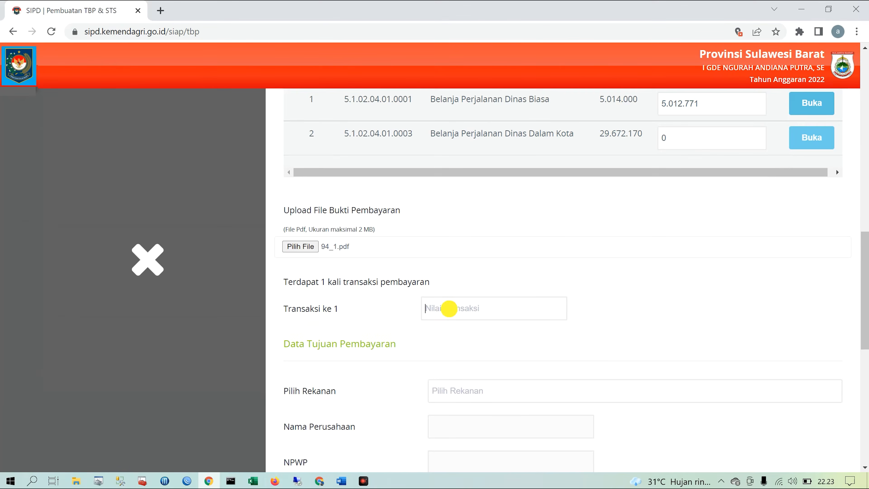
key("ctrl+v")
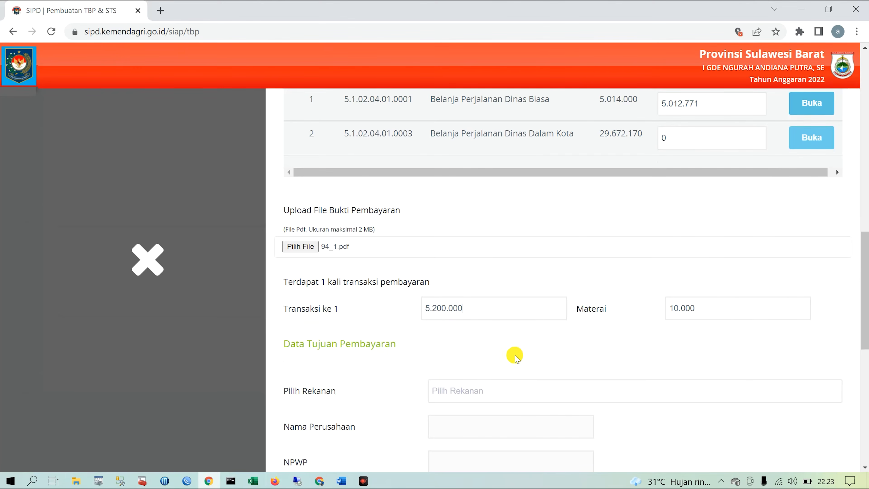
Copy the payee's name from cell A2 in Excel and use it to select the matching Rekanan in SIPD in Chrome.
left_click(493, 387)
scroll(508, 345, "down", 3)
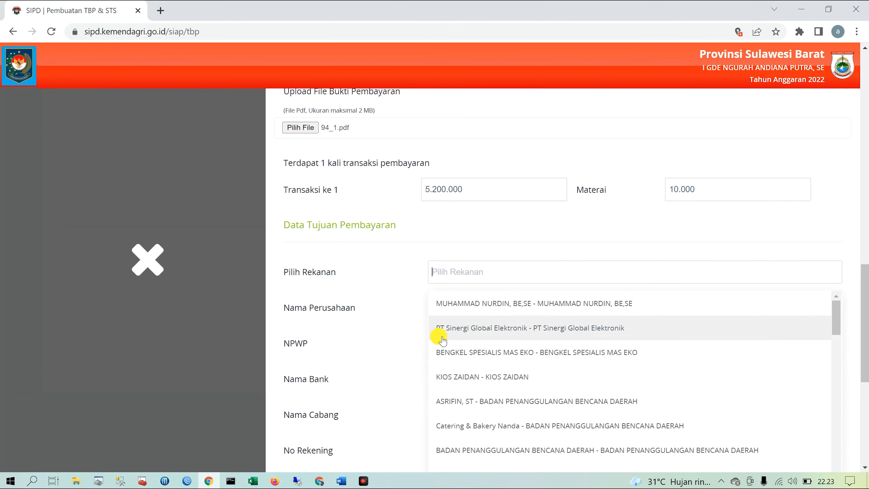
left_click(253, 481)
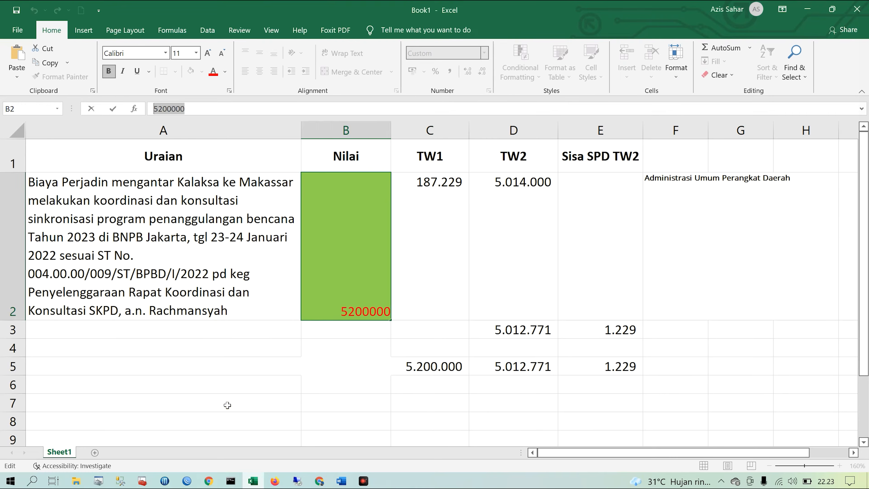
left_click(194, 310)
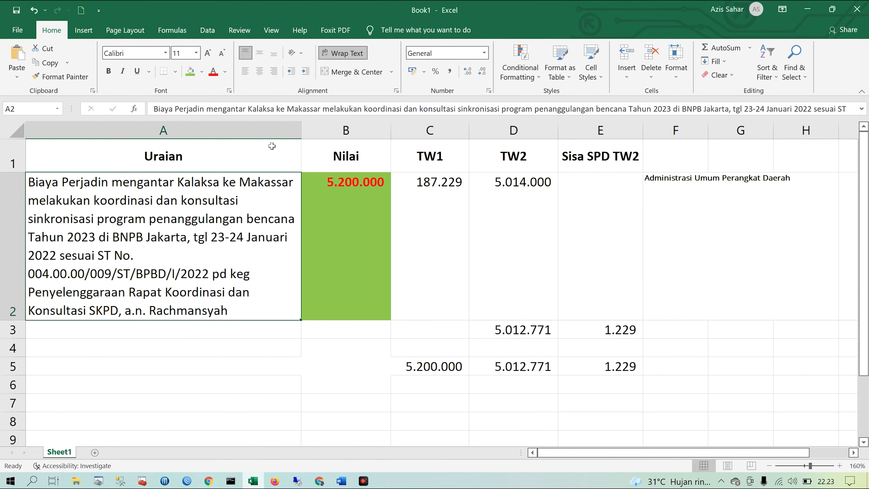
double_click(229, 311)
double_click(192, 311)
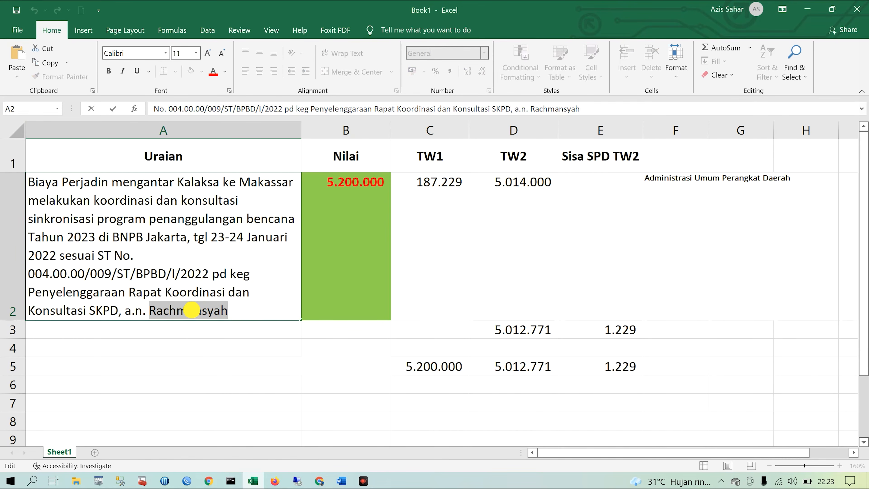
left_click(209, 481)
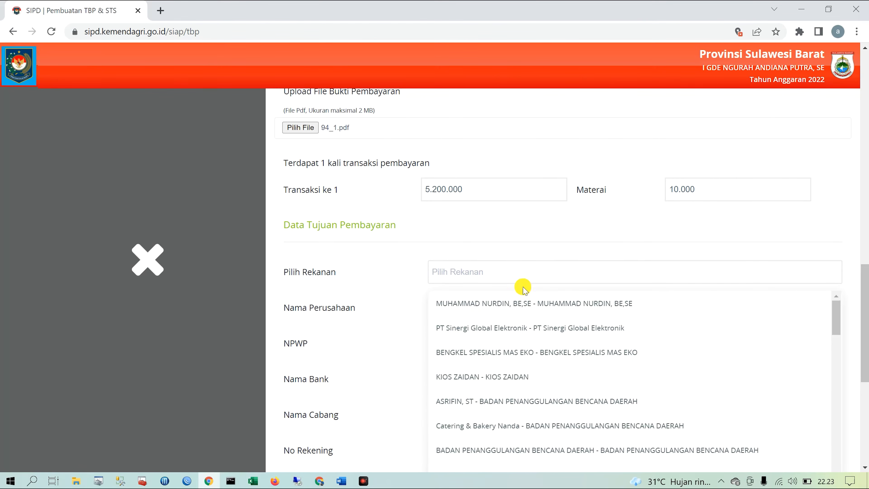
key("ctrl+v")
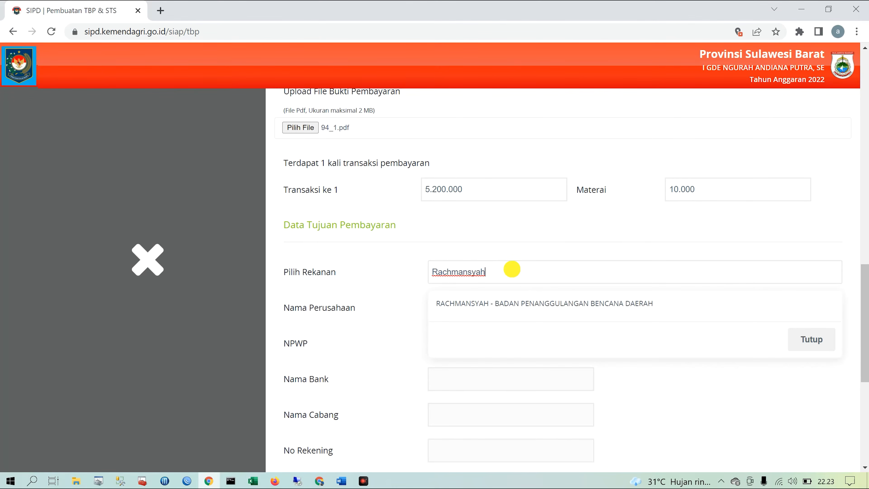
left_click(516, 311)
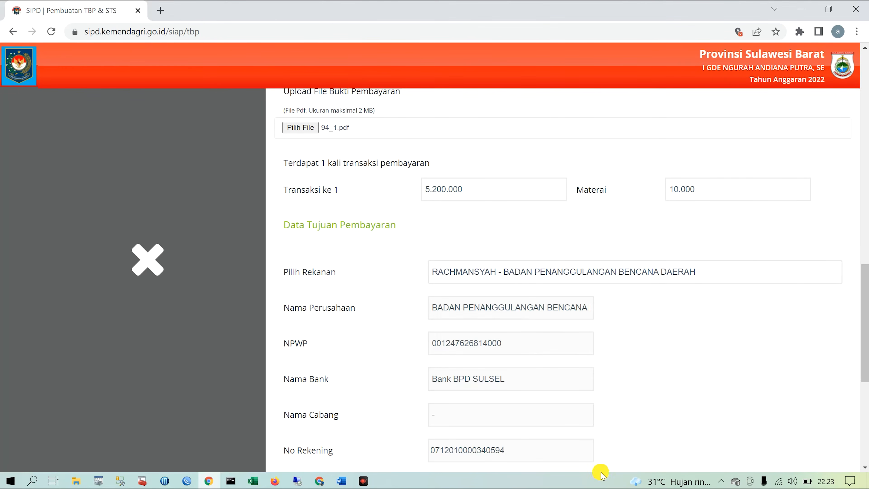
Enter "-" for No. Kontrak/No. PO and fill Tujuan Pembayaran in SIPD with the full Uraian text copied from cell A2 in Excel.
scroll(616, 445, "down", 3)
scroll(441, 380, "down", 5)
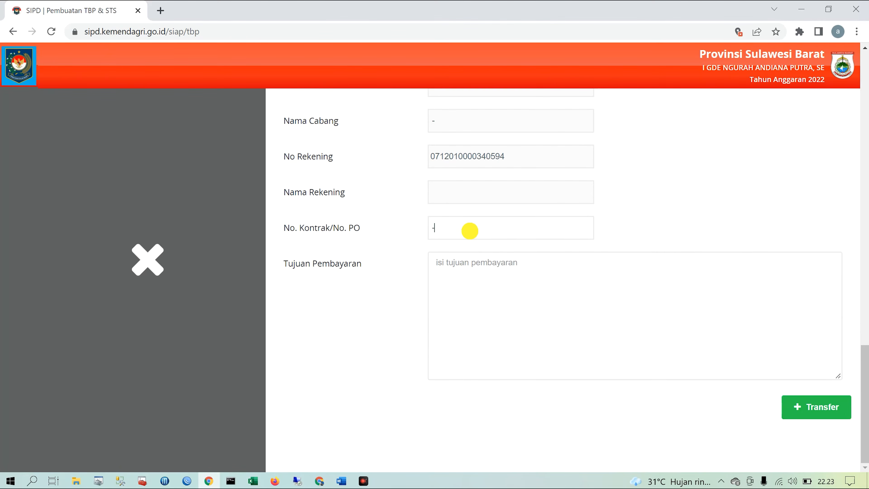
left_click(252, 481)
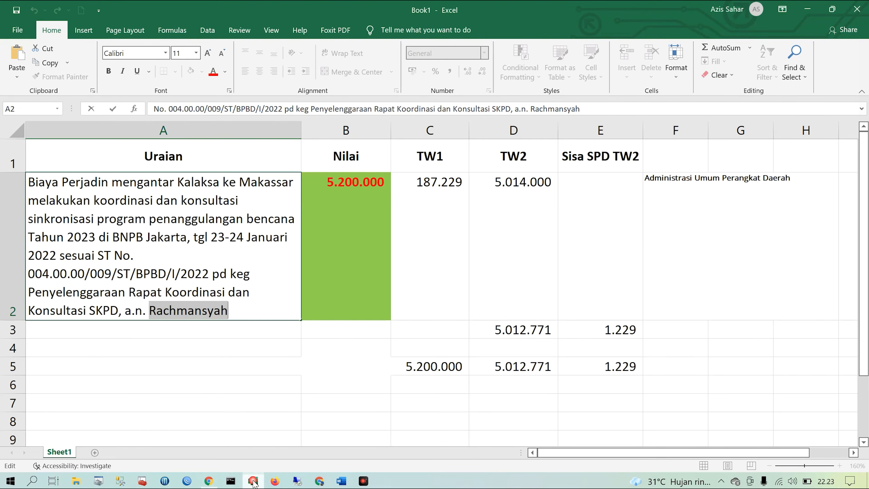
left_click(194, 407)
left_click(210, 282)
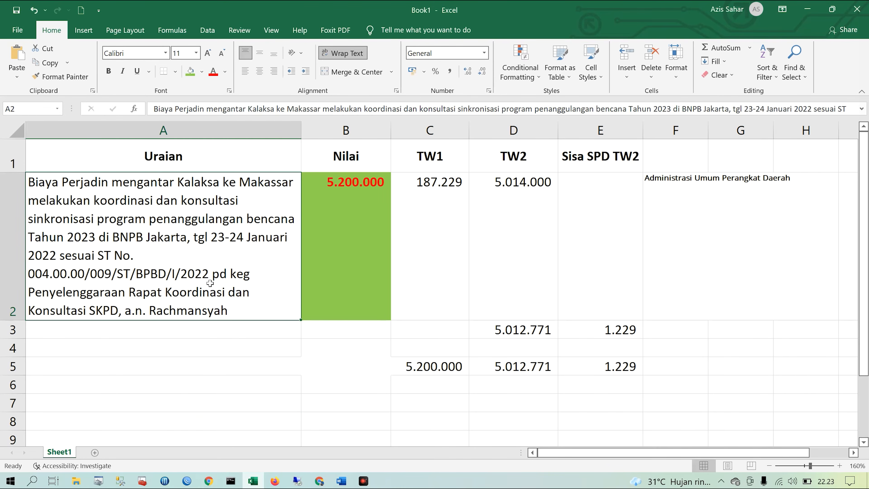
double_click(241, 313)
left_click_drag(241, 314, 24, 178)
left_click(209, 481)
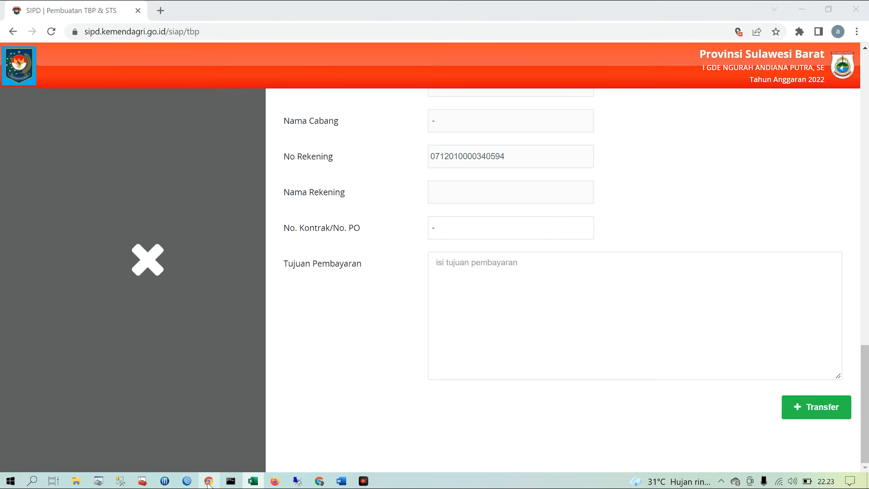
key("ctrl+v")
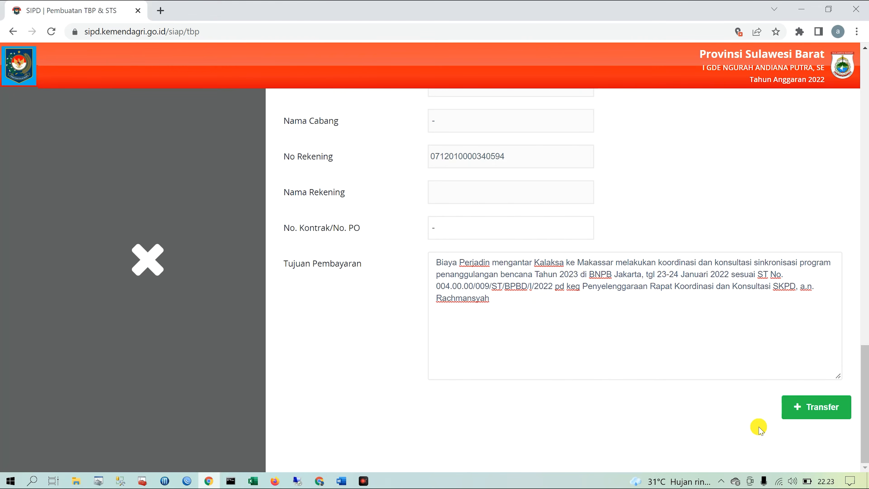
Submit the payment transfer and save the TBP, confirming the save.
left_click(815, 418)
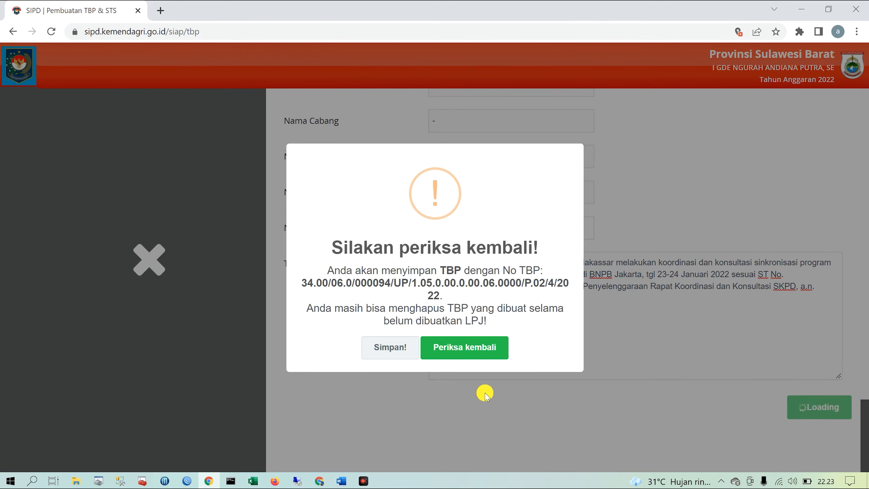
left_click(397, 347)
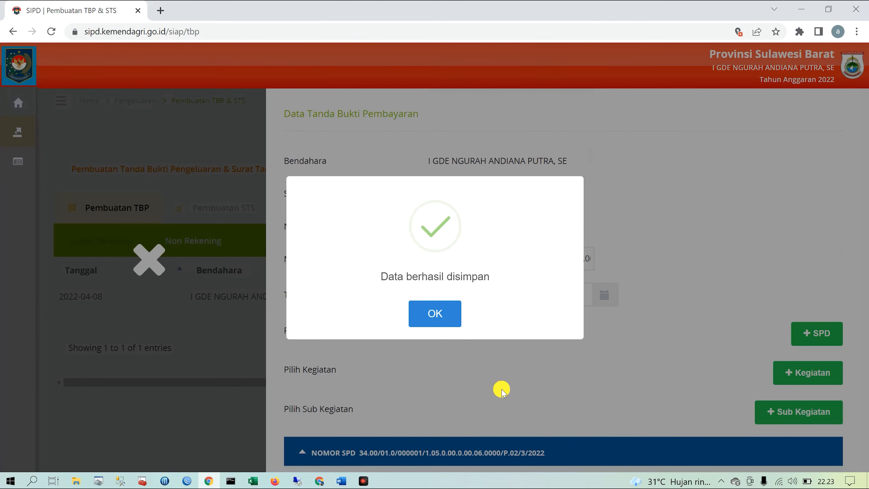
left_click(432, 312)
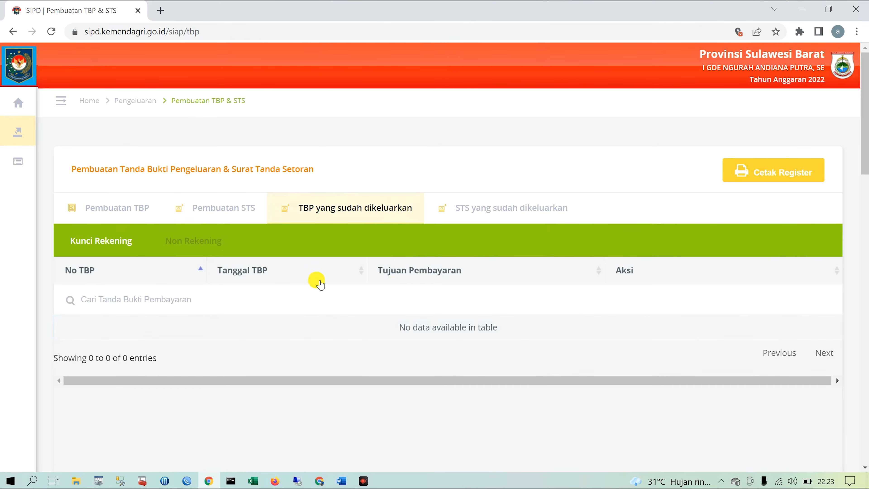
Check the Non Rekening balance under Pembuatan TBP, and locate the travel expense TBP among the issued Non Rekening TBPs.
left_click(122, 210)
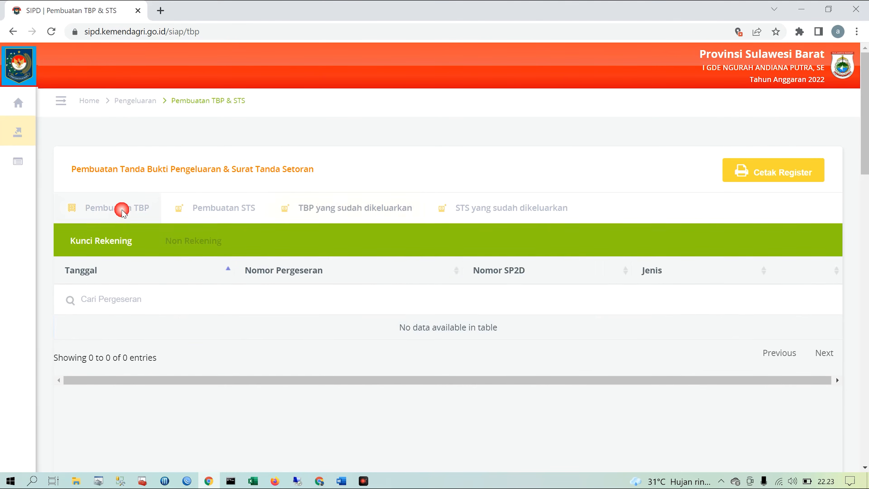
left_click(190, 243)
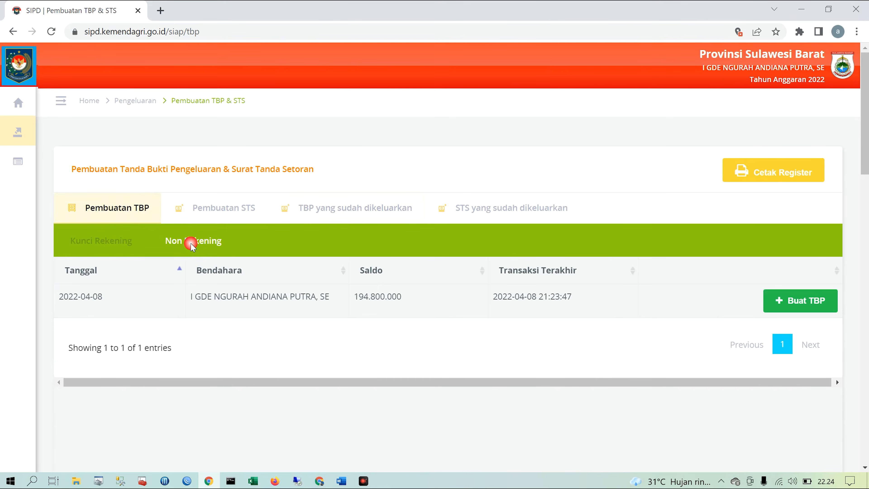
left_click(355, 215)
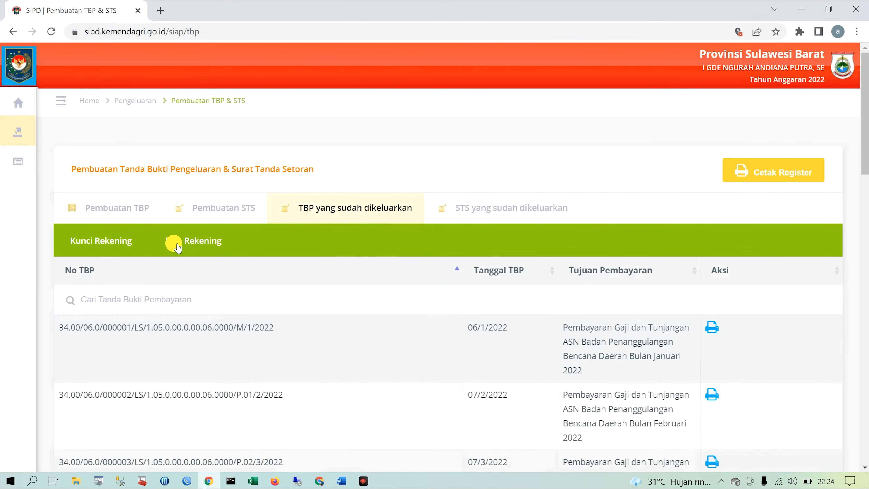
left_click(192, 242)
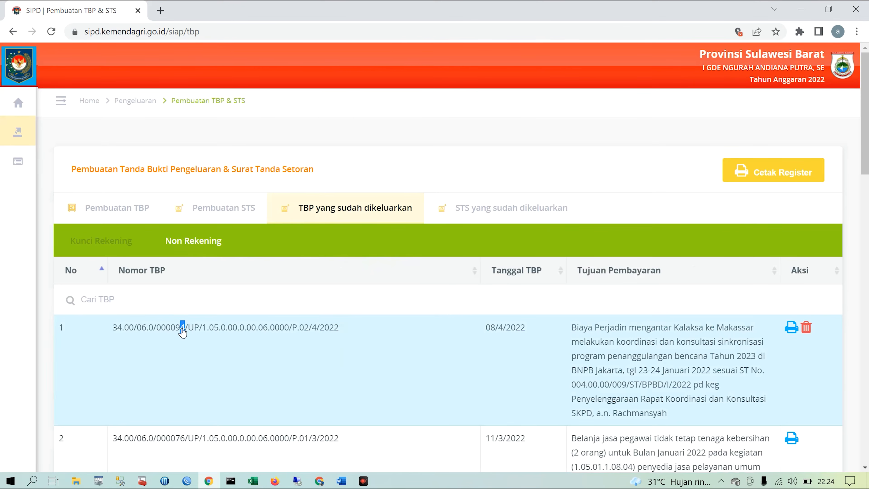
left_click_drag(184, 327, 176, 328)
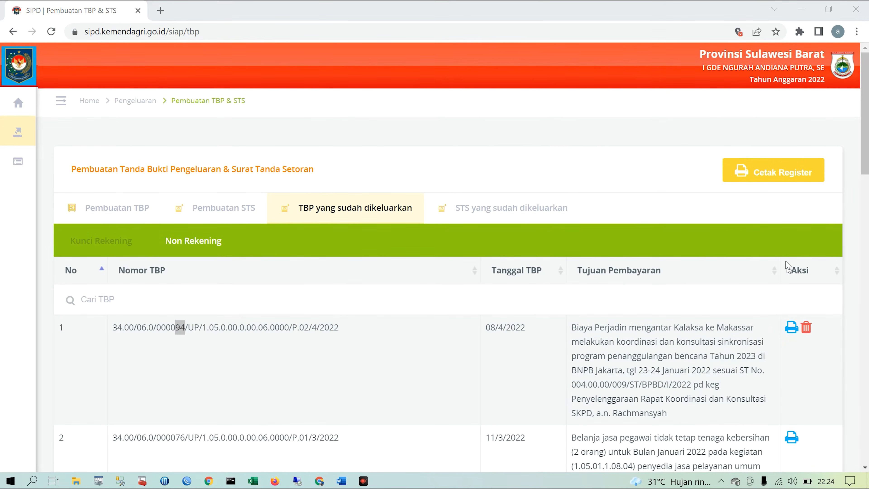
Open the printable Tanda Bukti Pembayaran of the travel expense TBP and review its payee and payment details.
left_click(791, 327)
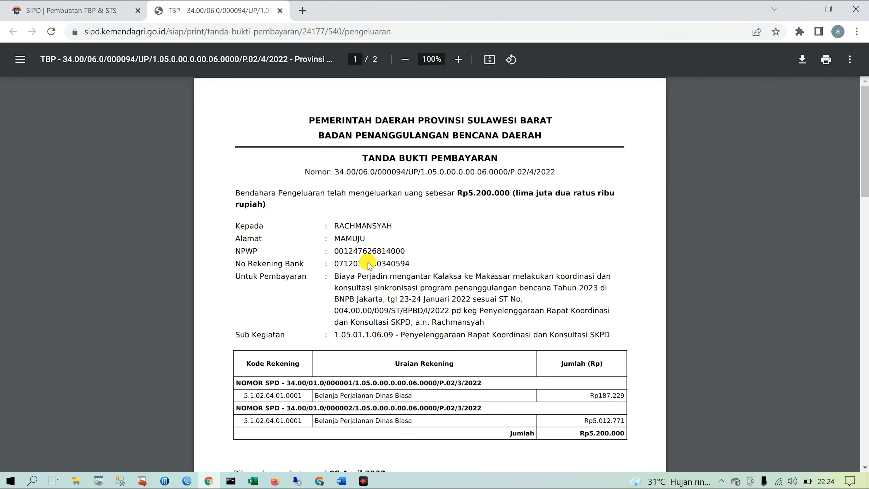
left_click(732, 240)
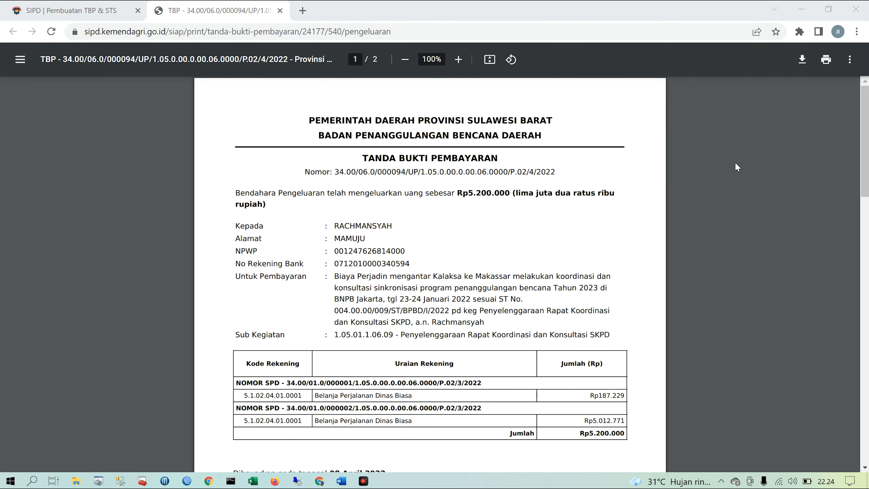
left_click(655, 192)
scroll(414, 373, "down", 2)
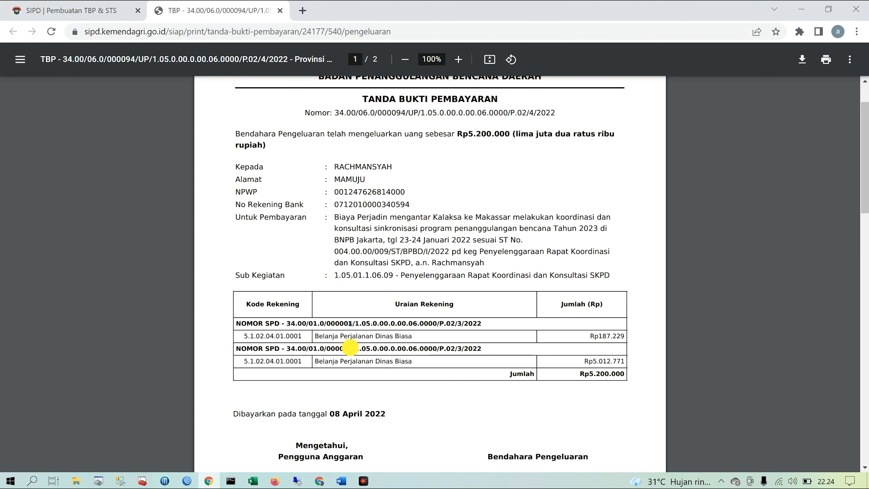
Examine the receipt's two SPD numbers, their Belanja Perjalanan Dinas Biasa amounts, the Jumlah total and the signature section.
left_click_drag(345, 348, 353, 348)
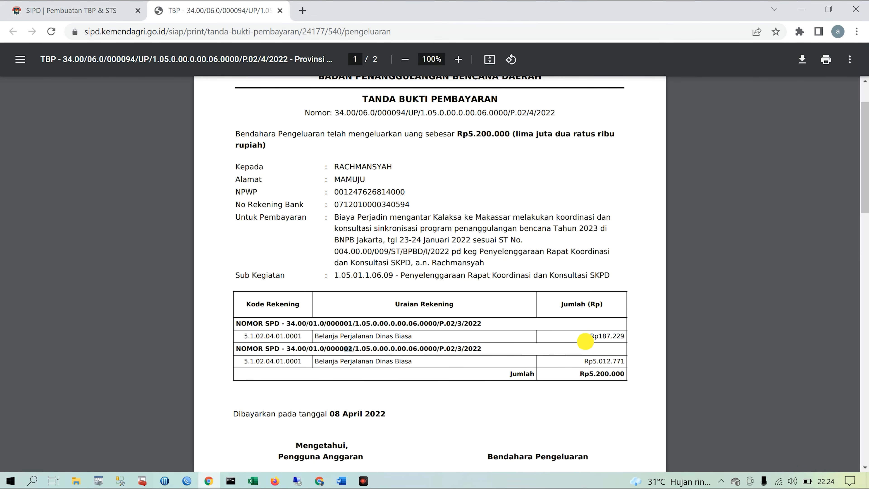
left_click(589, 335)
left_click_drag(599, 335, 624, 336)
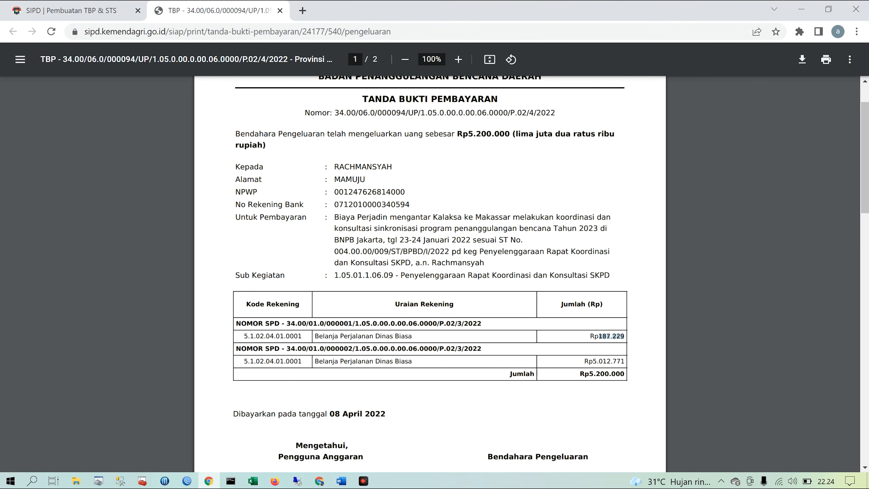
left_click(617, 350)
left_click(594, 360)
mouse_move(594, 360)
left_mouse_down()
mouse_move(625, 362)
mouse_move(611, 374)
mouse_move(625, 374)
left_mouse_up()
left_click(612, 385)
scroll(507, 355, "down", 5)
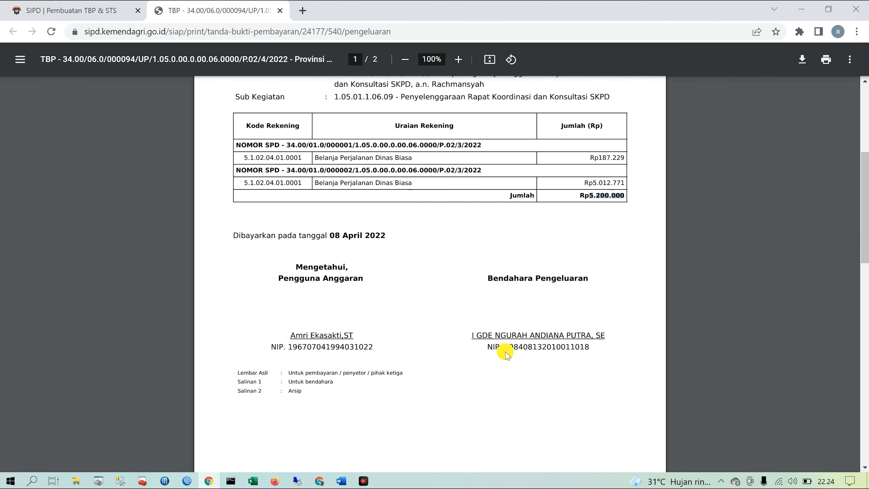
Recheck the receipt's SPD amounts and signature section, and compare them with the travel expense's Nilai and TW1 cells in the Excel workbook Book1.
scroll(506, 355, "up", 2)
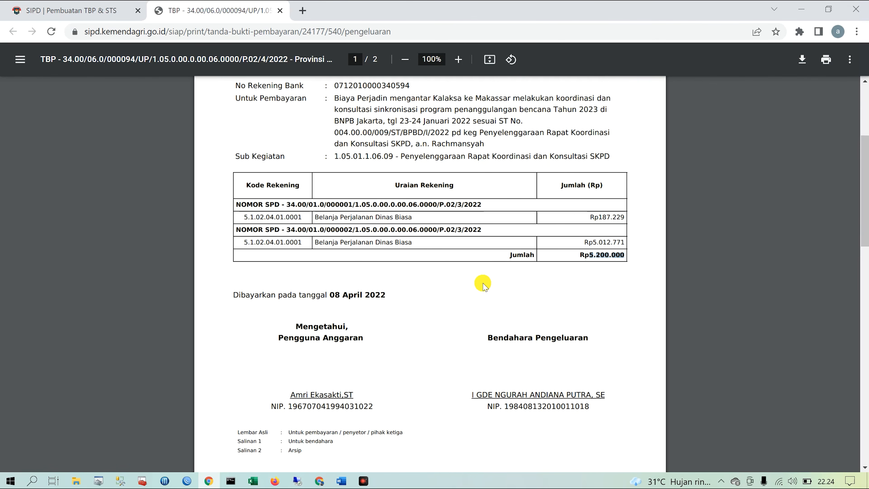
scroll(483, 287, "down", 2)
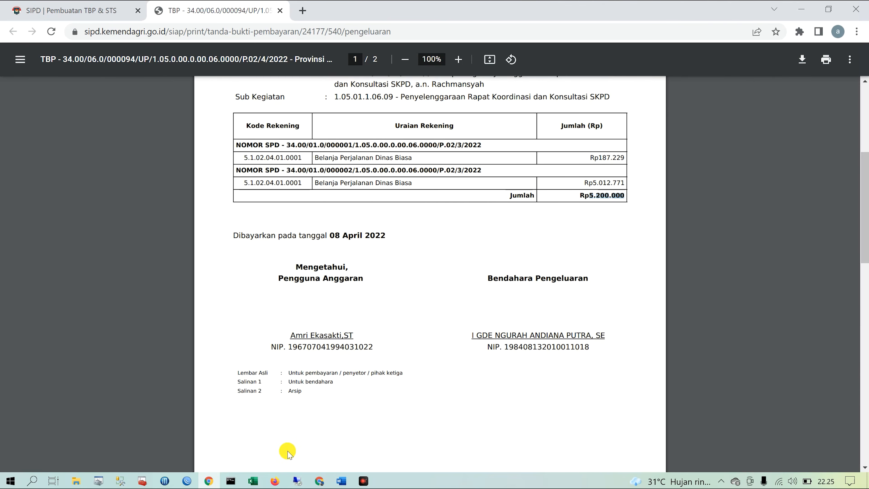
left_click(255, 482)
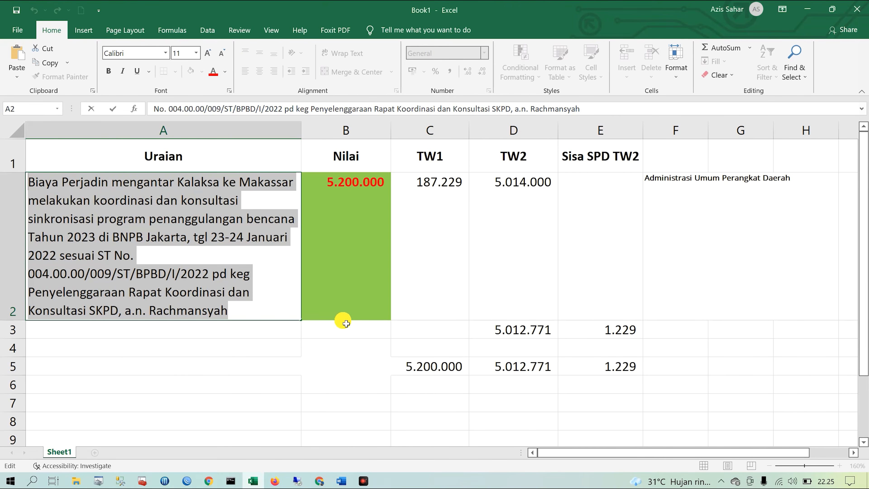
left_click(357, 260)
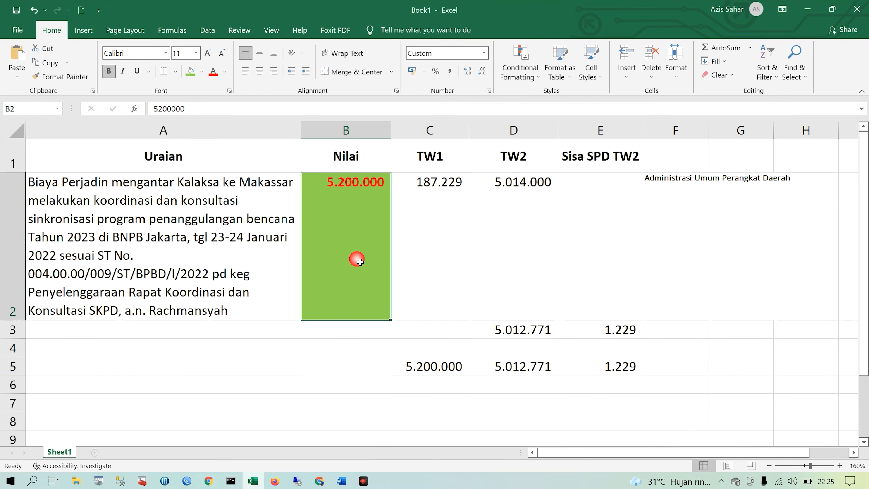
left_click(424, 259)
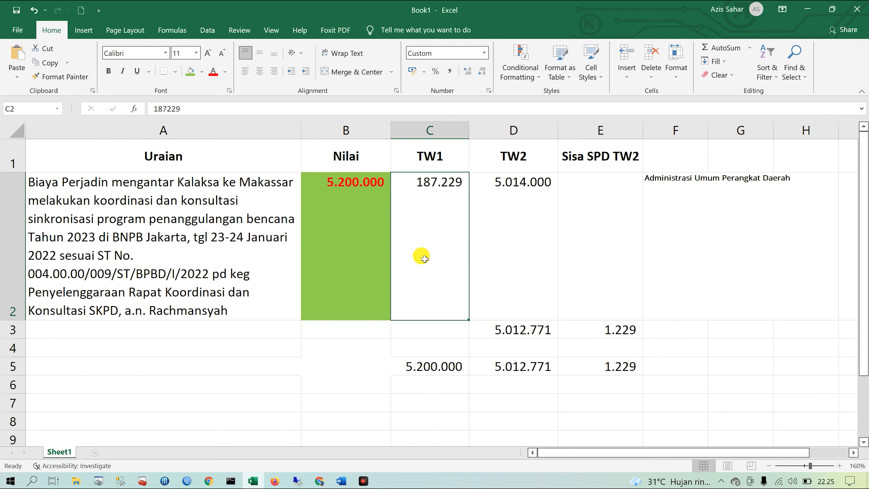
left_click(354, 209)
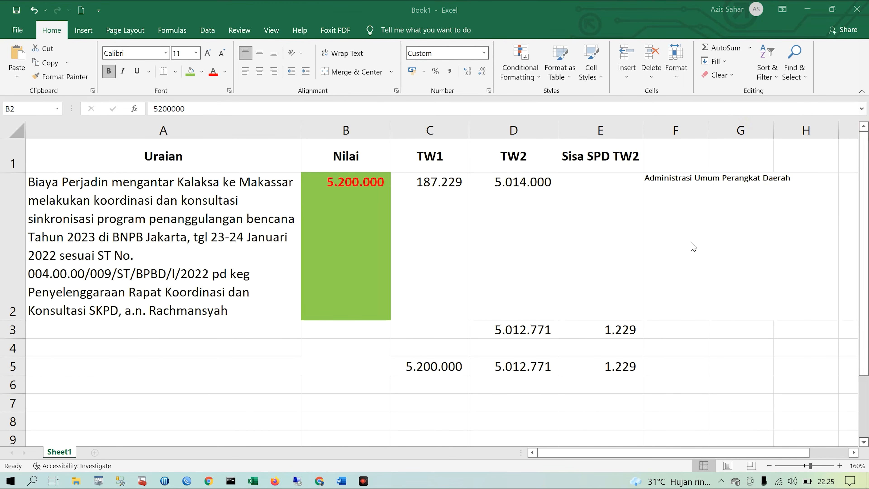
Switch to the Word document with the title about inputting TBP UP/GU in SIPD when the SPD is not accumulated.
left_click(341, 481)
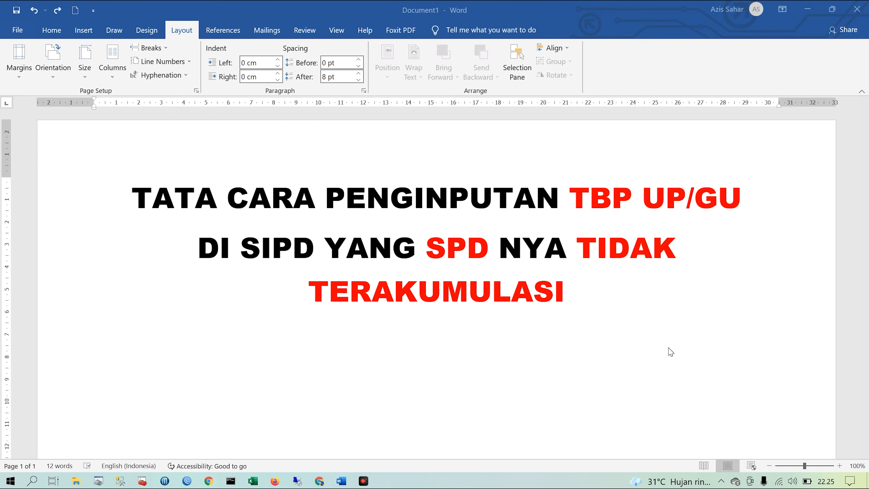
left_click(697, 401)
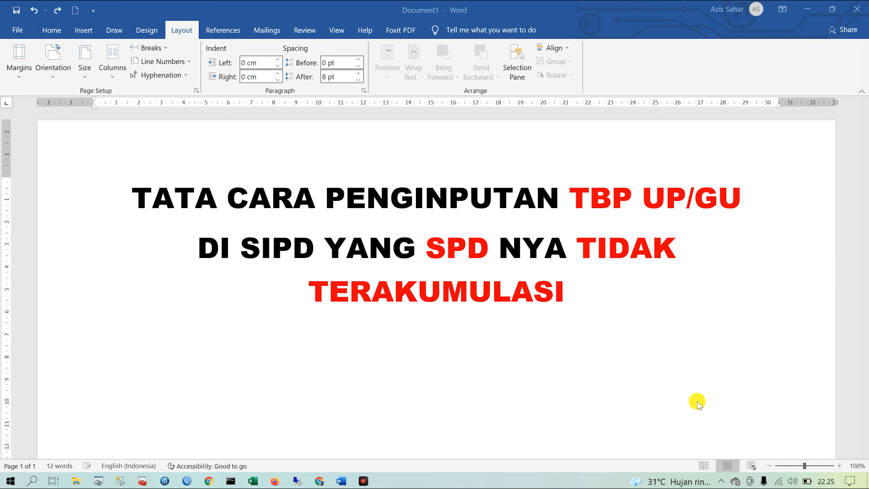